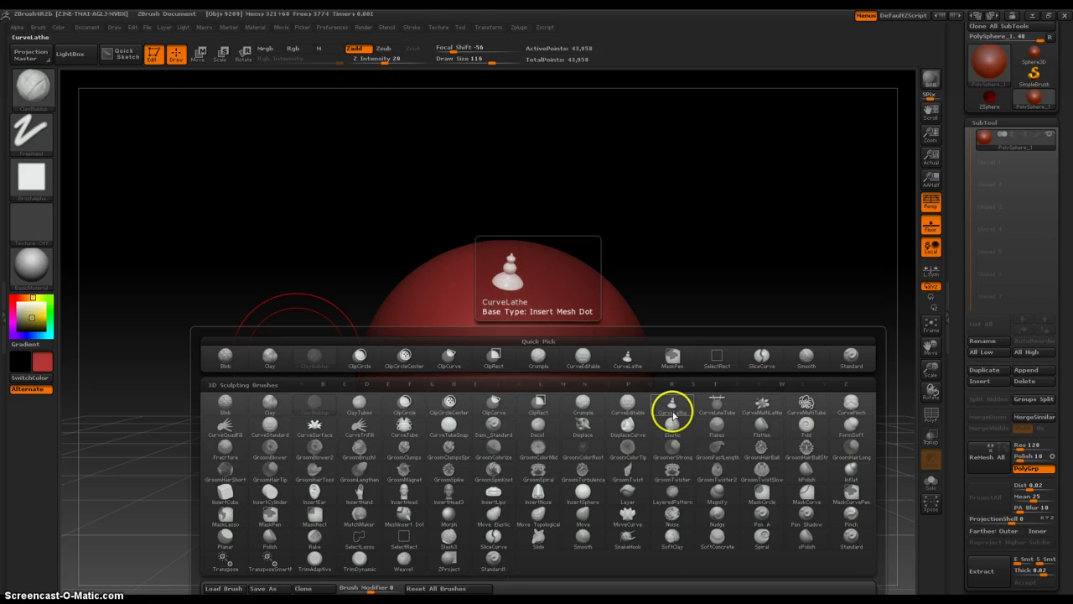
Set ClipCurve as the active selection brush and dismiss its usage note
click(495, 404)
click(451, 430)
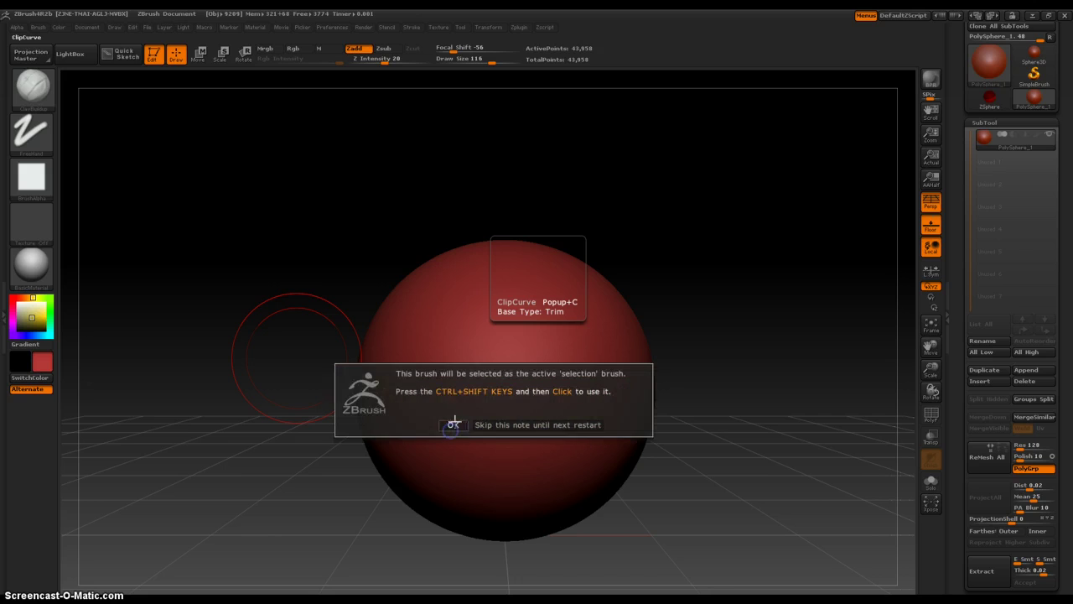
click(452, 426)
key(space)
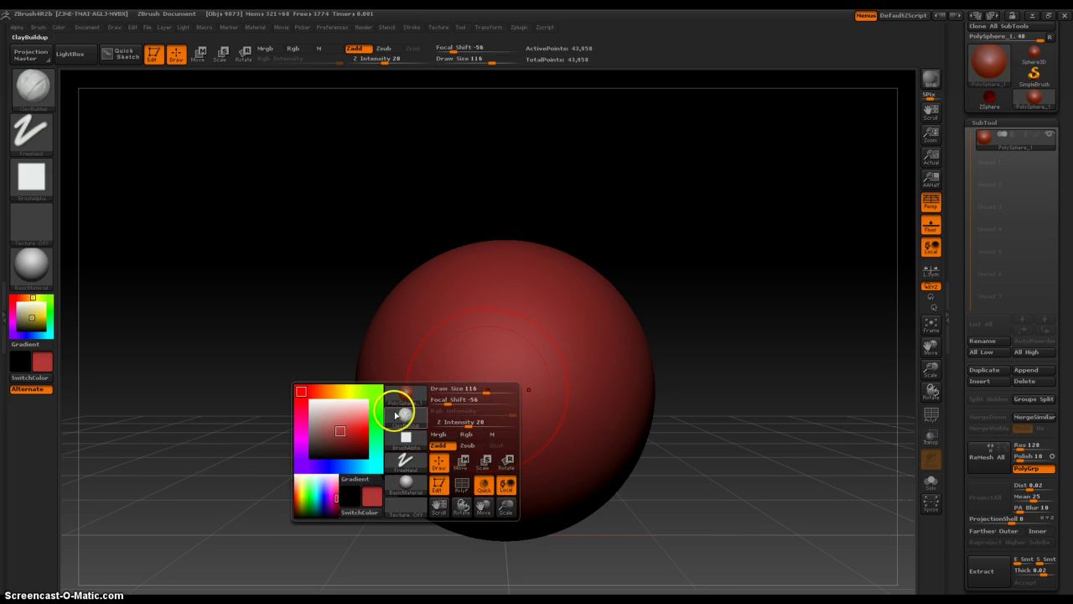
click(396, 417)
key(ctrl+shift)
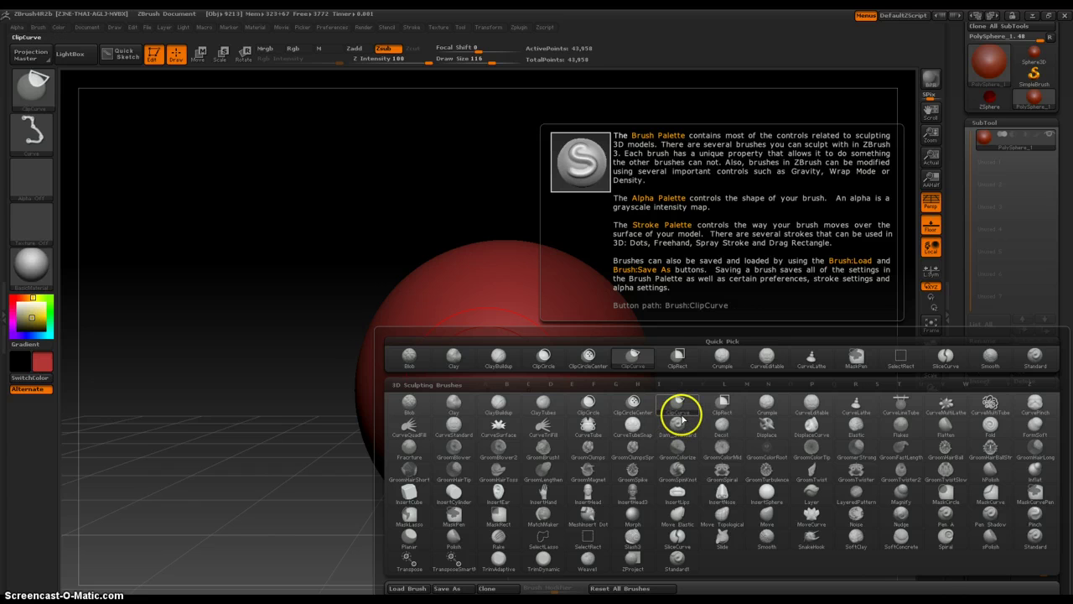
key(ctrl)
key(ctrl+shift)
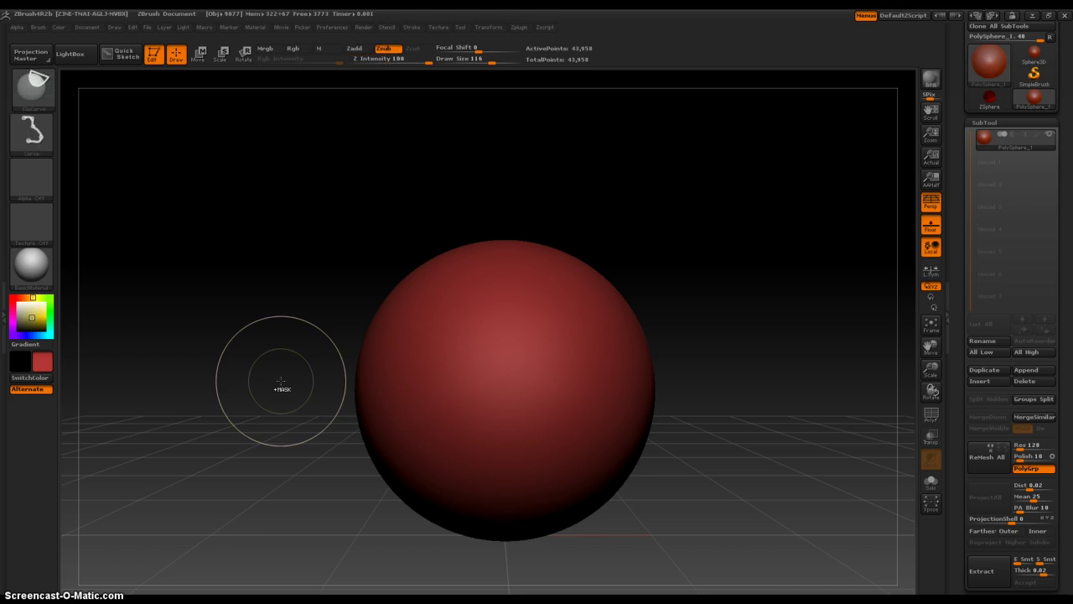
Clip away the sphere's upper half along a horizontal line through its middle, with perspective distortion off only for the cut
ctrl+shift+drag(281, 382, 743, 381)
key(ctrl+z)
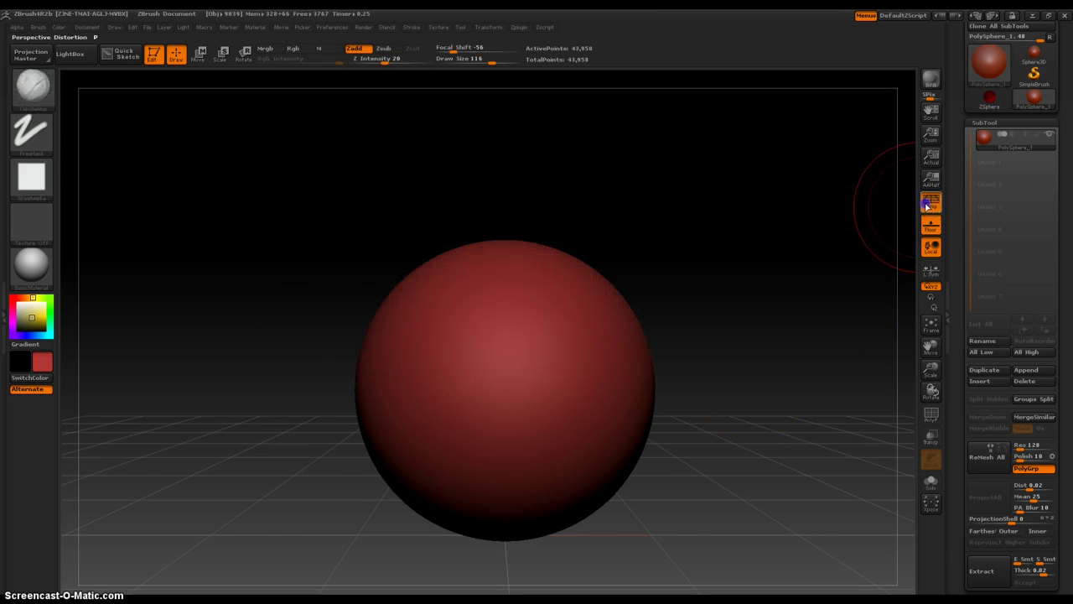
click(927, 205)
key(ctrl)
mouse_move(268, 391)
mouse_down()
mouse_move(279, 362)
mouse_move(276, 387)
mouse_up()
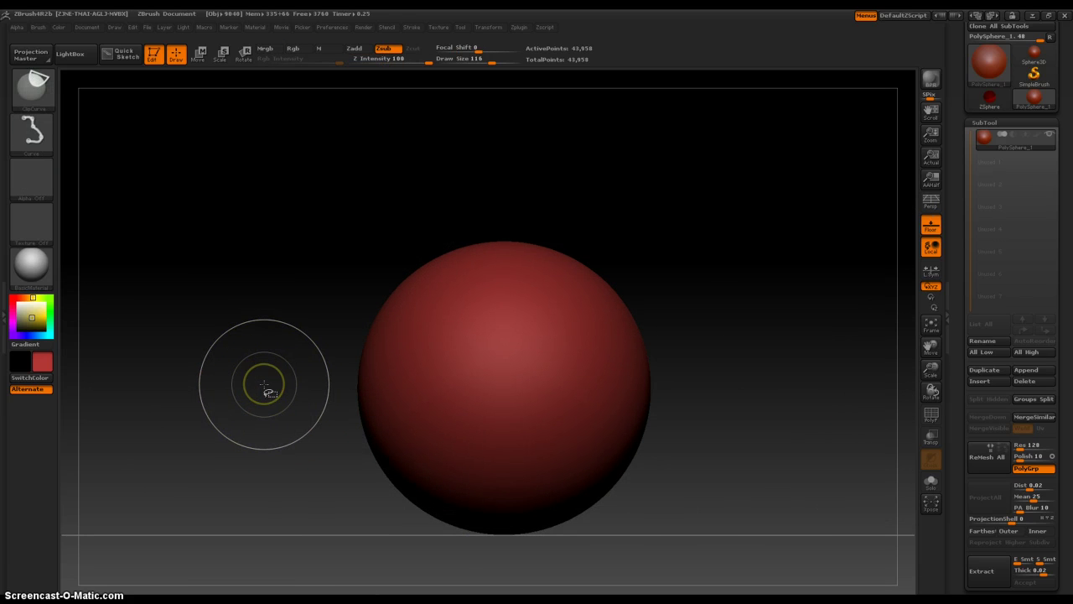
mouse_move(260, 396)
ctrl+shift+mouse_down()
mouse_move(857, 365)
mouse_move(842, 399)
ctrl+shift+mouse_up()
drag(719, 359, 722, 402)
mouse_move(649, 285)
mouse_down()
mouse_move(658, 272)
mouse_move(676, 292)
mouse_up()
click(931, 201)
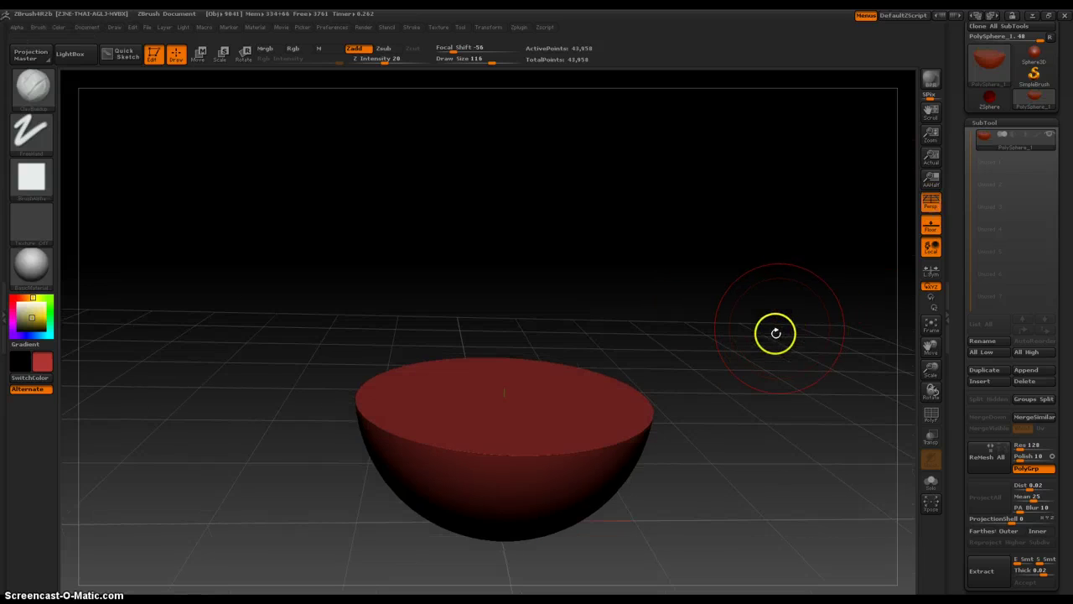
Choose the CurveLathe brush and deactivate symmetry
alt+right_drag(735, 389, 709, 364)
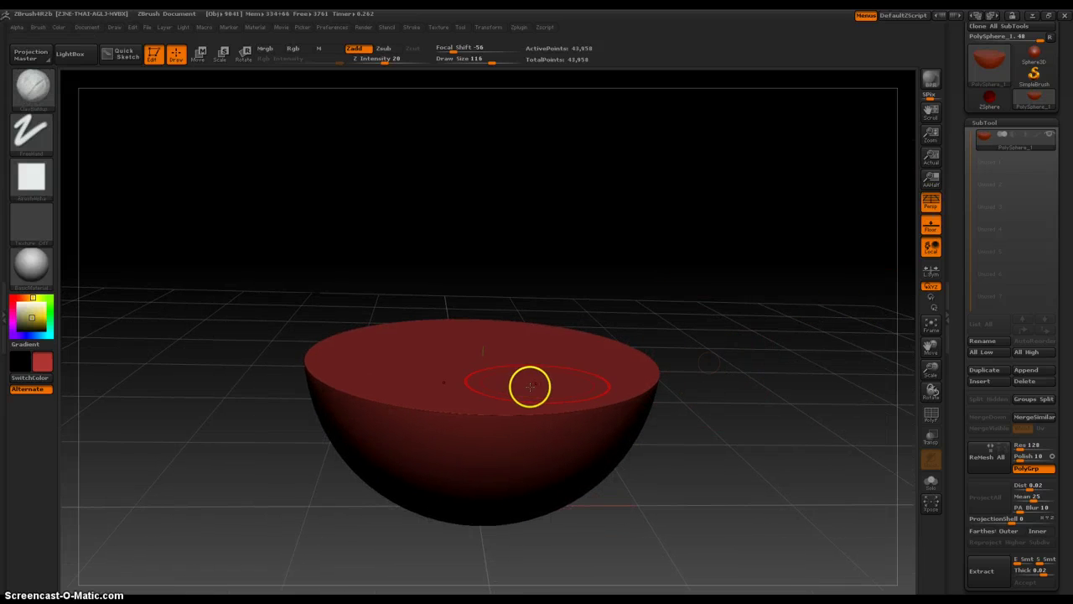
right_click(450, 389)
click(377, 416)
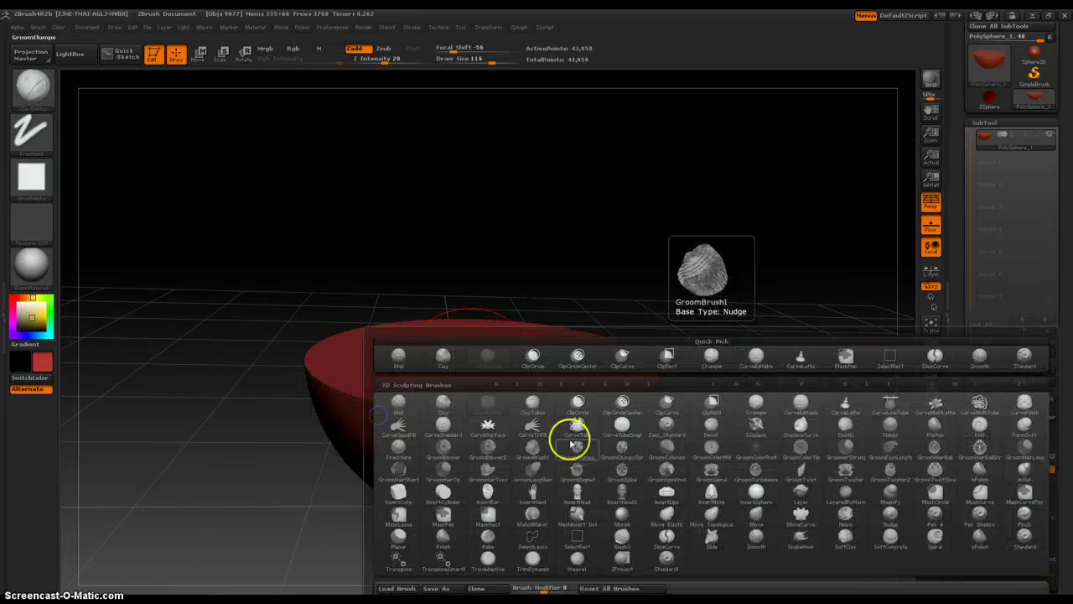
click(844, 408)
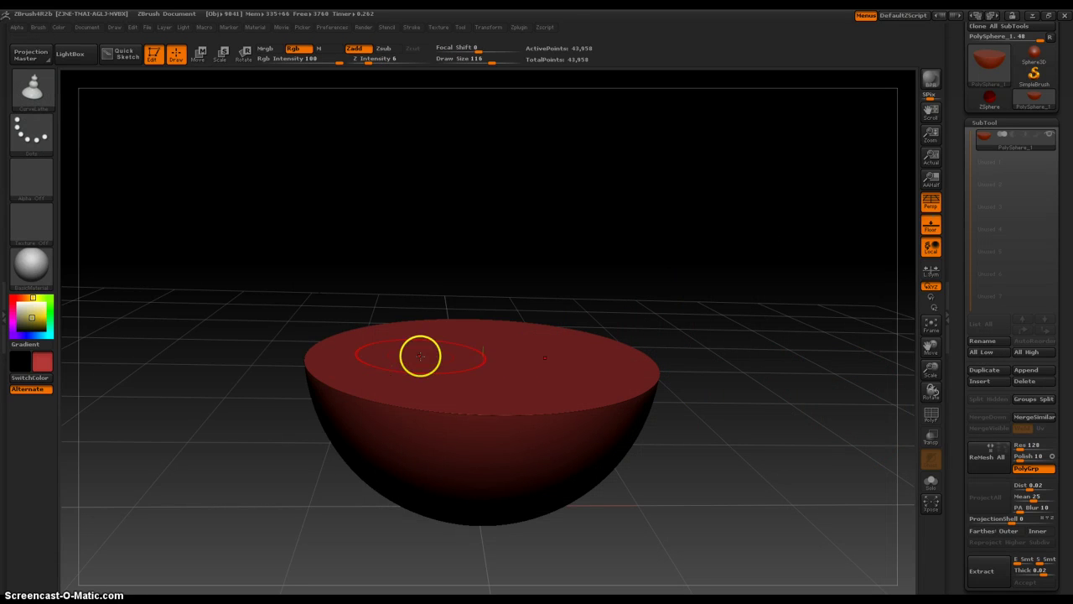
click(487, 27)
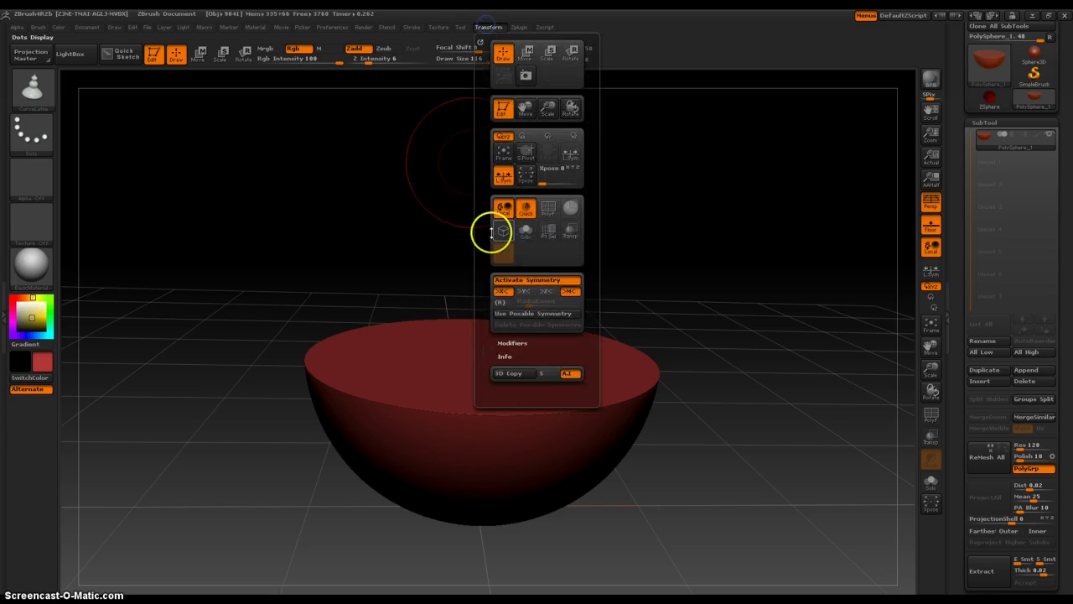
click(512, 282)
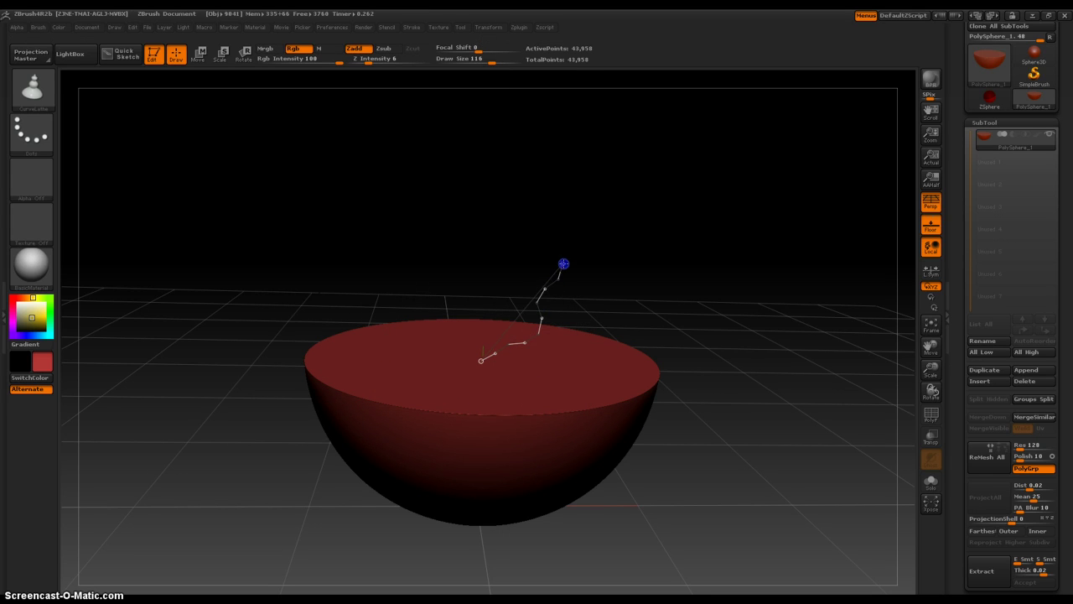
Draw a wavy lathe profile rising from the centre of the hemisphere's flat face
mouse_move(599, 125)
mouse_down()
mouse_move(573, 99)
mouse_move(521, 92)
mouse_up()
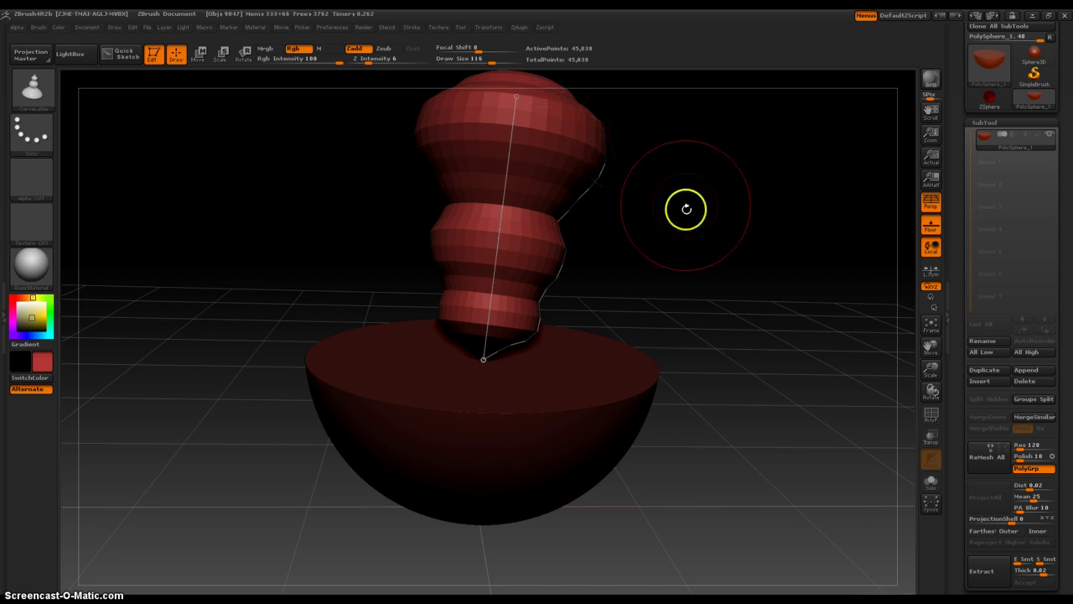
alt+drag(671, 245, 639, 397)
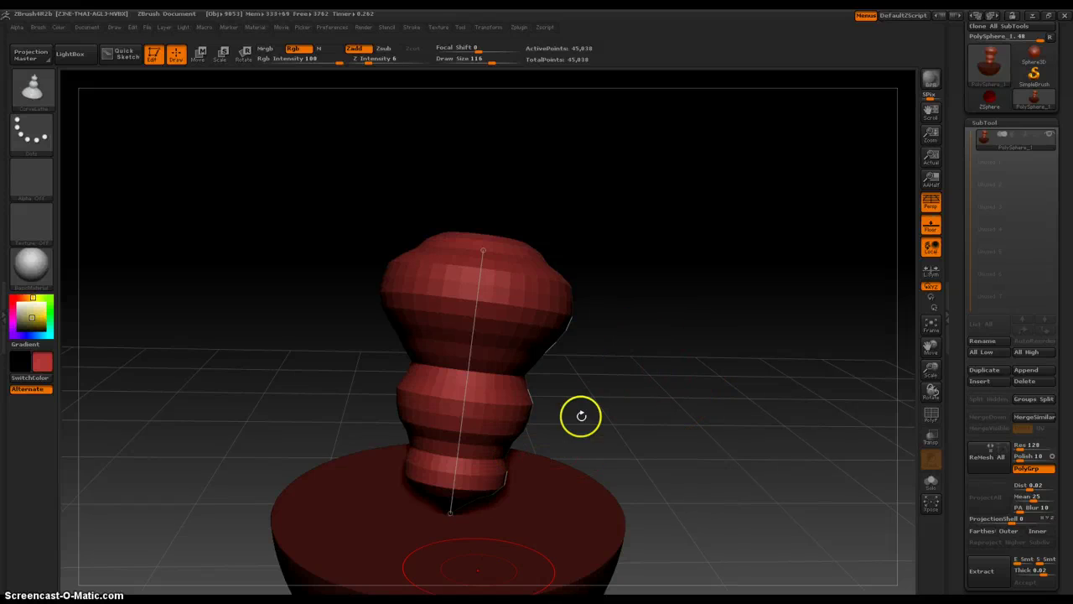
key(bracketleft)
key(bracketright)
key(bracketright)
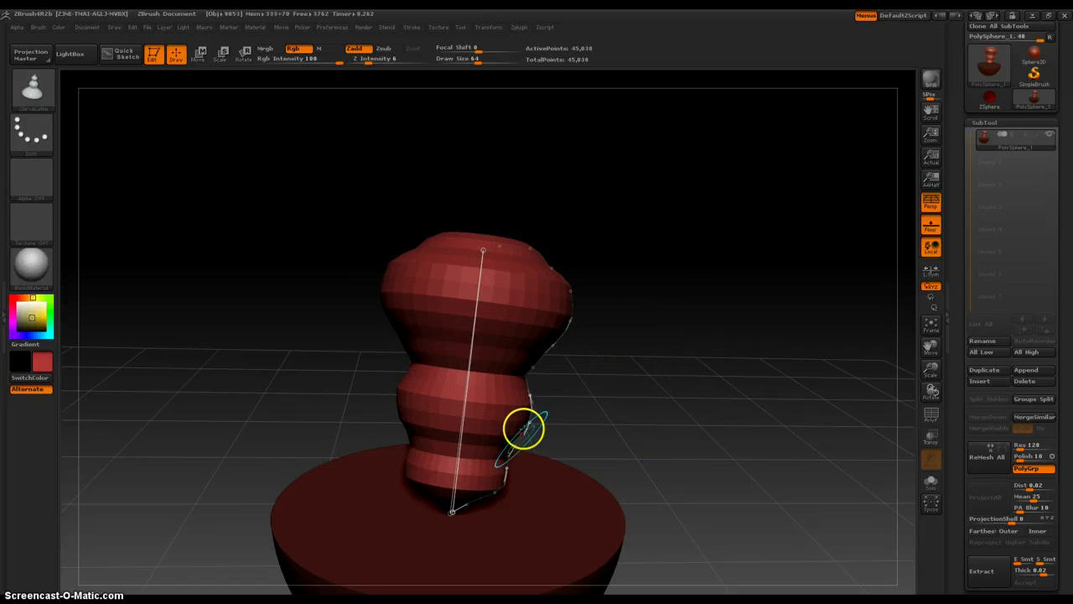
key(bracketleft)
Reshape the lathe profile curve into a mushroom form with an undercut cap and a narrower stem
mouse_move(533, 360)
mouse_down()
mouse_move(517, 358)
mouse_move(510, 397)
mouse_move(546, 353)
mouse_move(532, 369)
mouse_move(546, 358)
mouse_move(541, 328)
mouse_move(527, 311)
mouse_move(510, 314)
mouse_up()
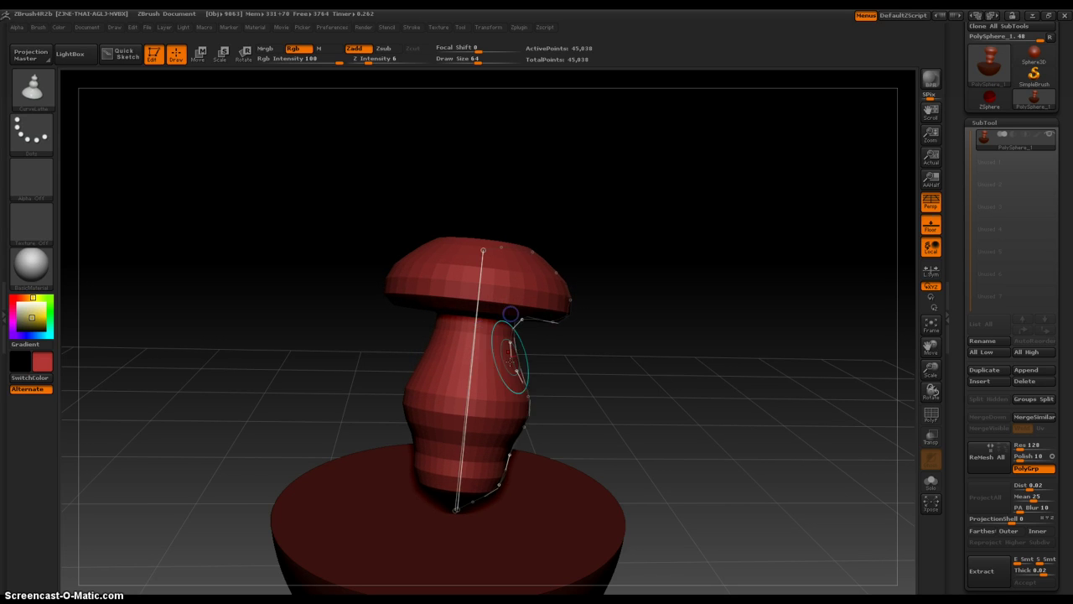
drag(526, 383, 502, 394)
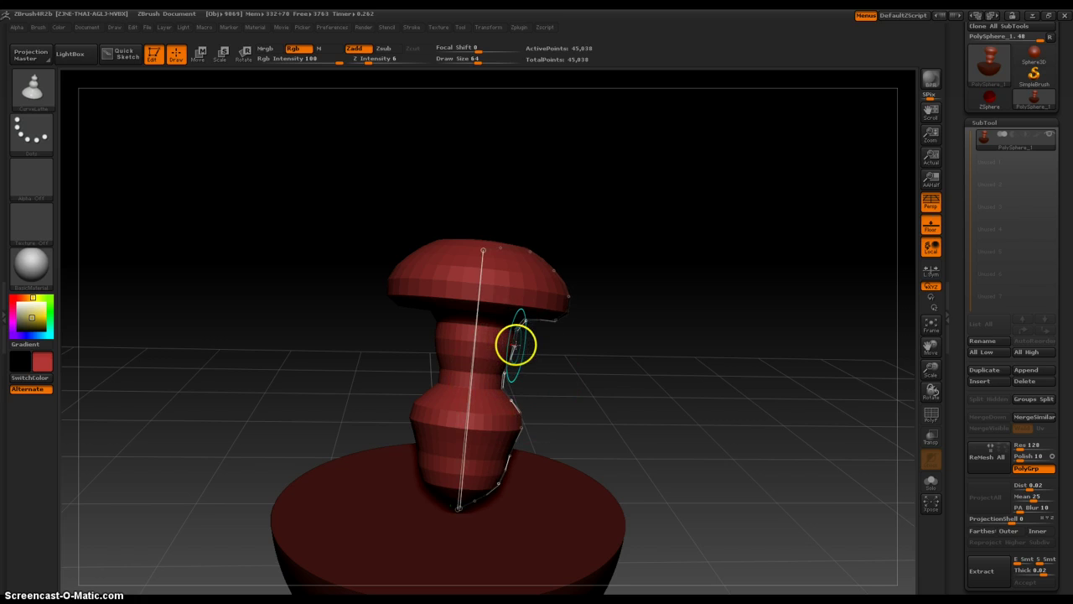
drag(515, 344, 502, 340)
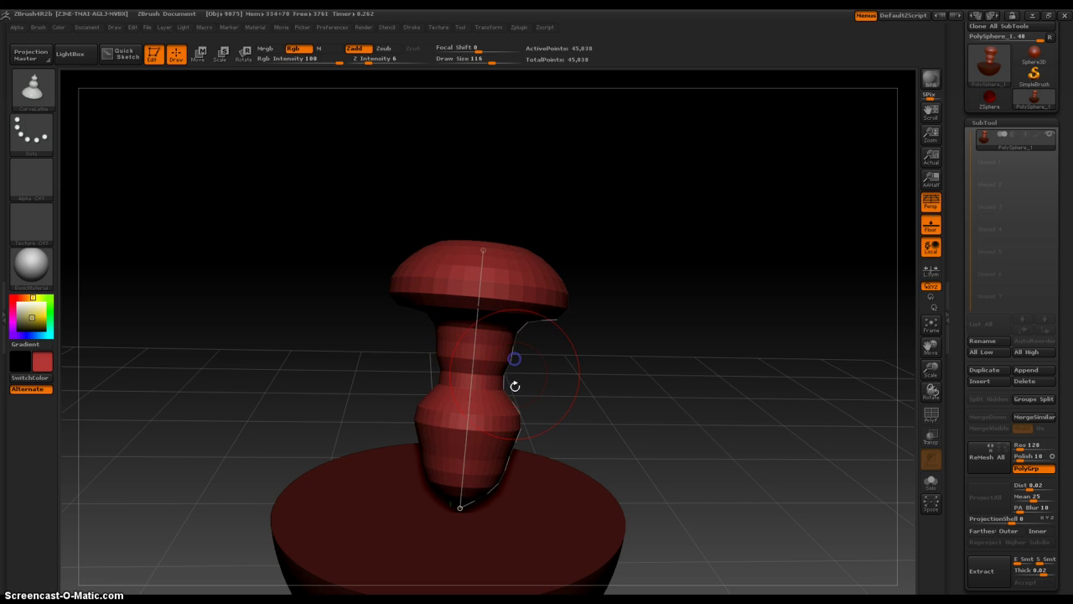
drag(518, 422, 476, 424)
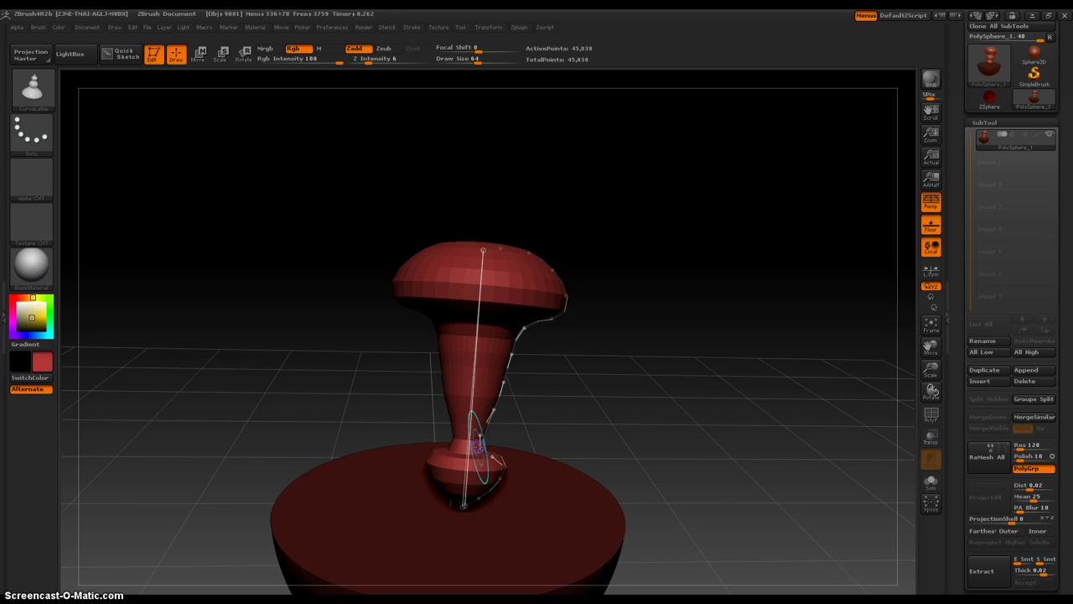
Pull the cap's profile outward into a wide brim and stretch its upper part into a flared bowl
drag(607, 353, 562, 362)
drag(674, 378, 632, 378)
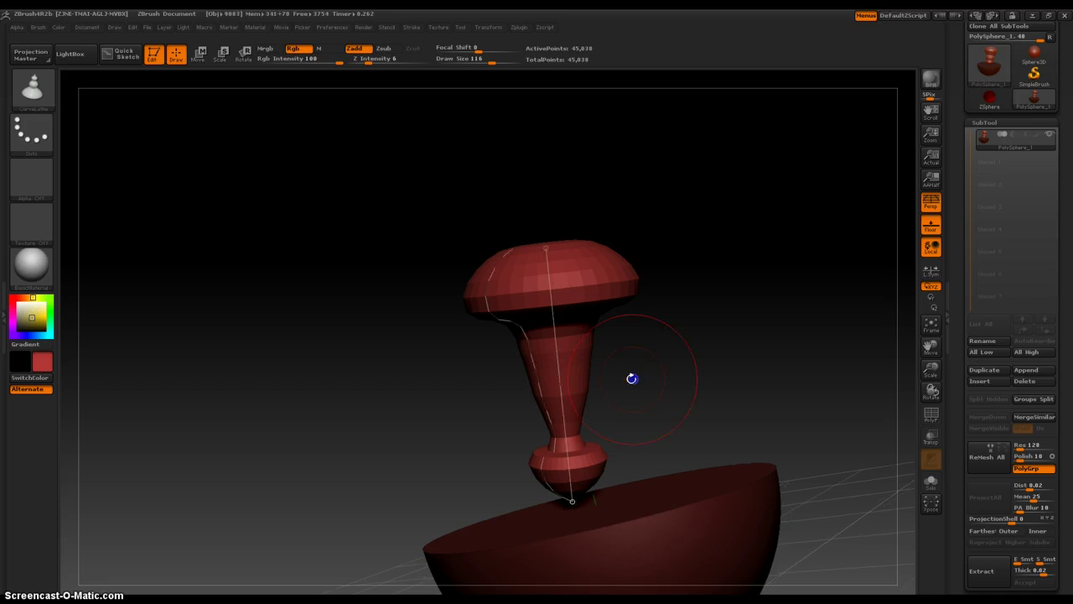
drag(519, 326, 348, 332)
drag(410, 411, 489, 413)
drag(656, 216, 673, 260)
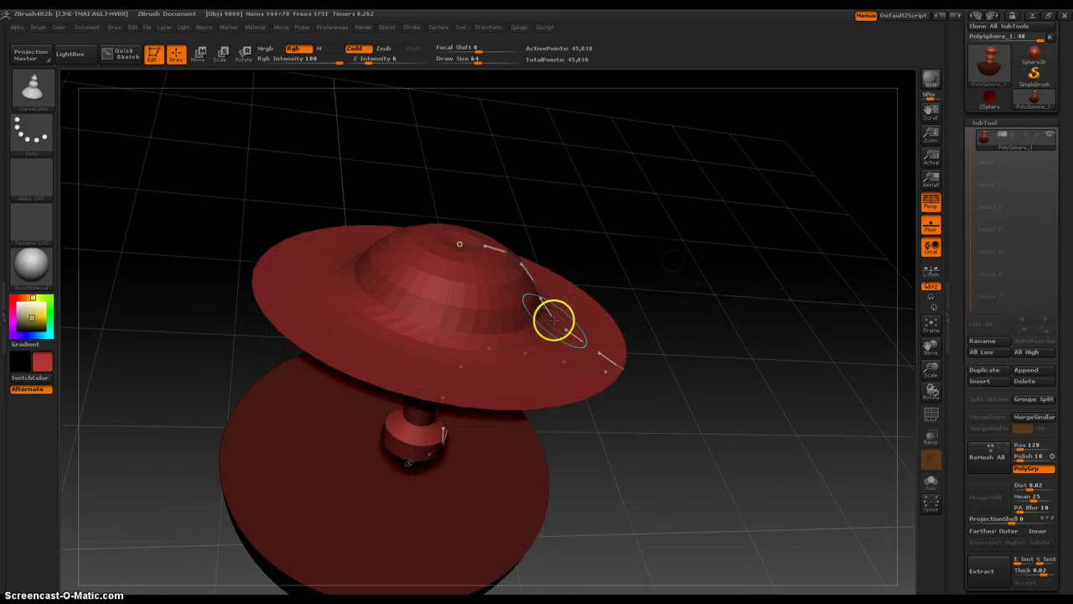
drag(541, 310, 756, 192)
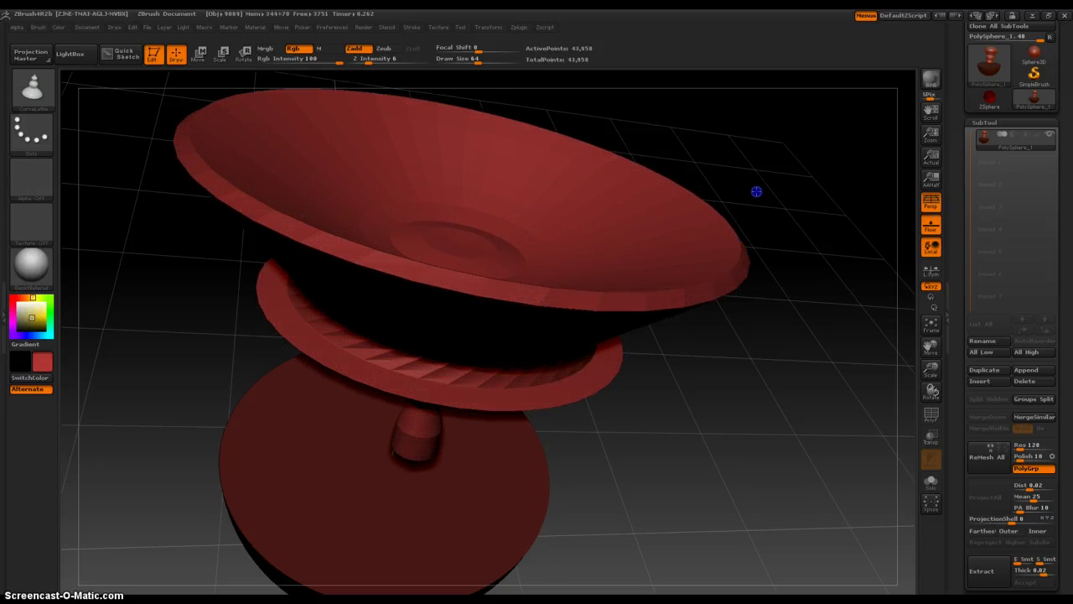
drag(789, 275, 864, 344)
Show the polyframe on the lathe mesh and pull the bowl's profile inward across its axis
click(931, 415)
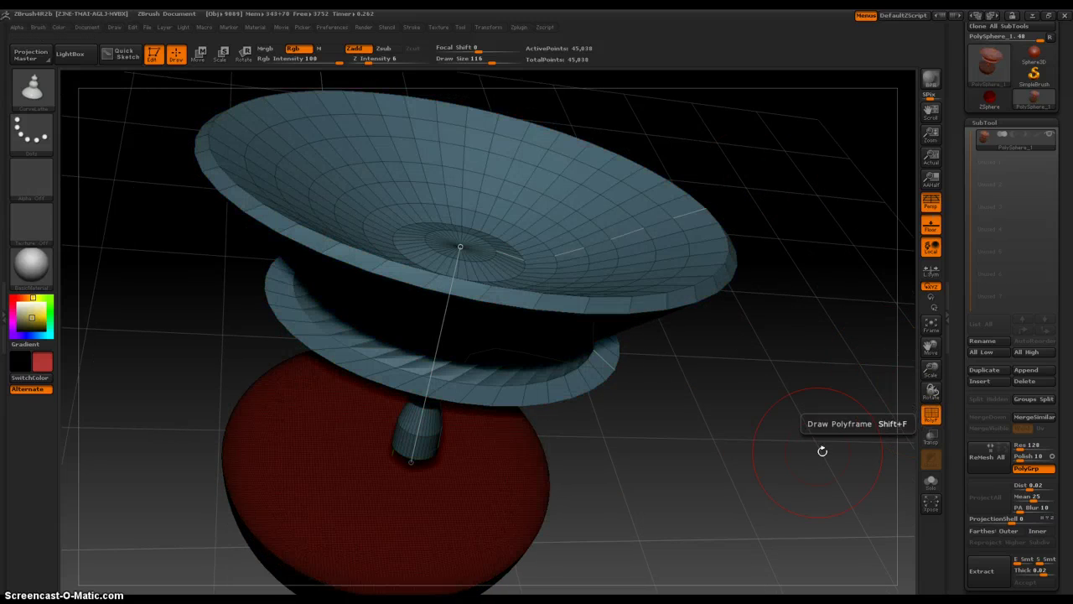
drag(611, 241, 346, 151)
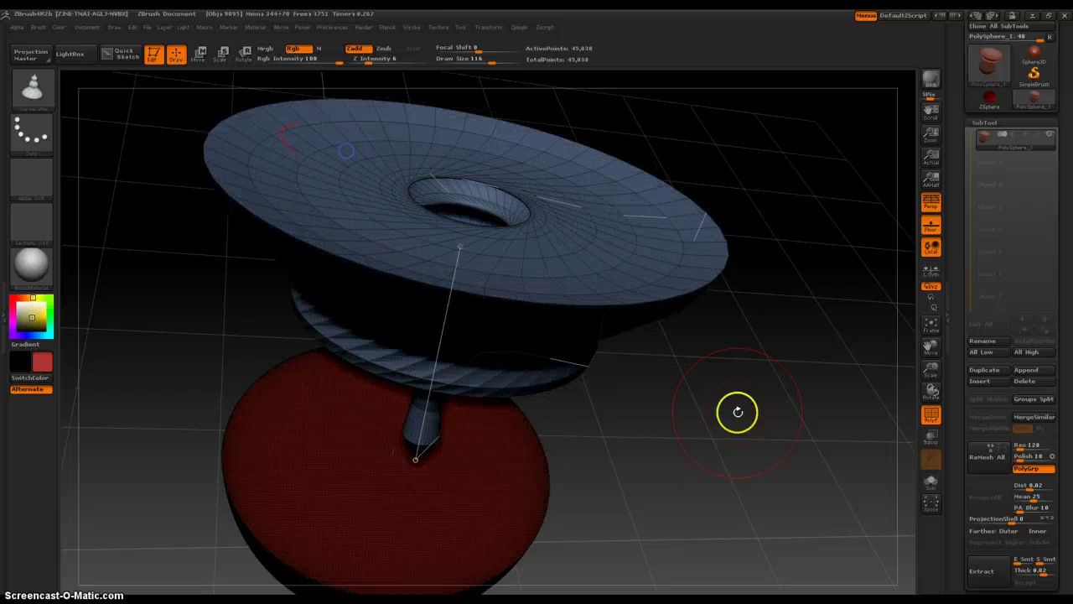
drag(696, 420, 666, 358)
mouse_move(492, 480)
mouse_down()
mouse_move(609, 446)
mouse_move(727, 468)
mouse_move(811, 318)
mouse_move(456, 455)
mouse_move(538, 438)
mouse_move(451, 431)
mouse_move(485, 459)
mouse_up()
drag(645, 464, 721, 355)
Undo all lathe edits back to the bare hemisphere and turn off the polyframe
key(ctrl+z)
key(ctrl+z)
key(ctrl+z)
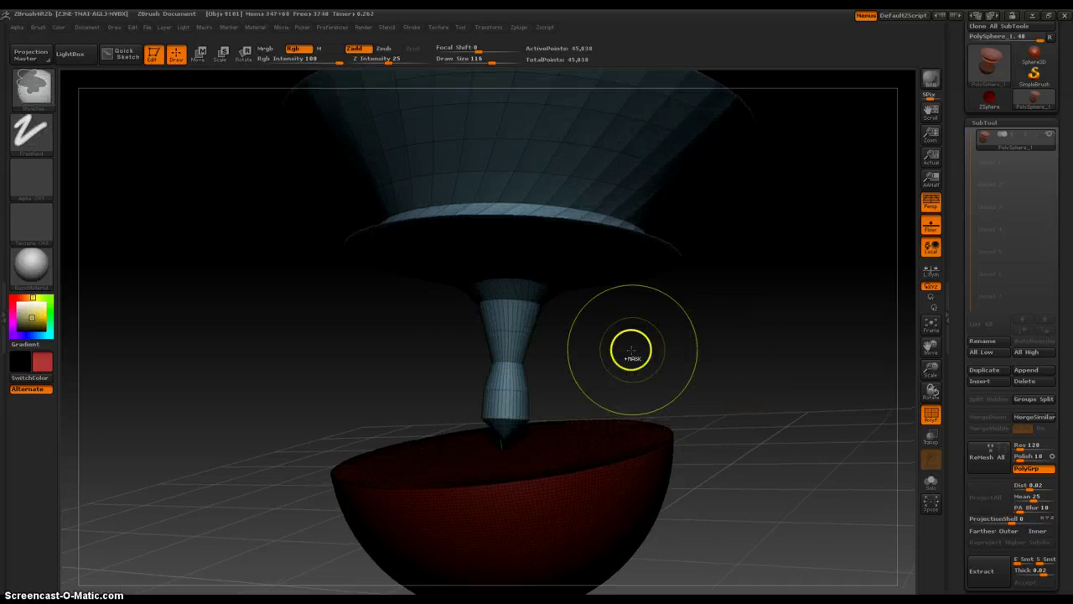
key(ctrl+z)
key(ctrl+z)
key(ctrl+z)
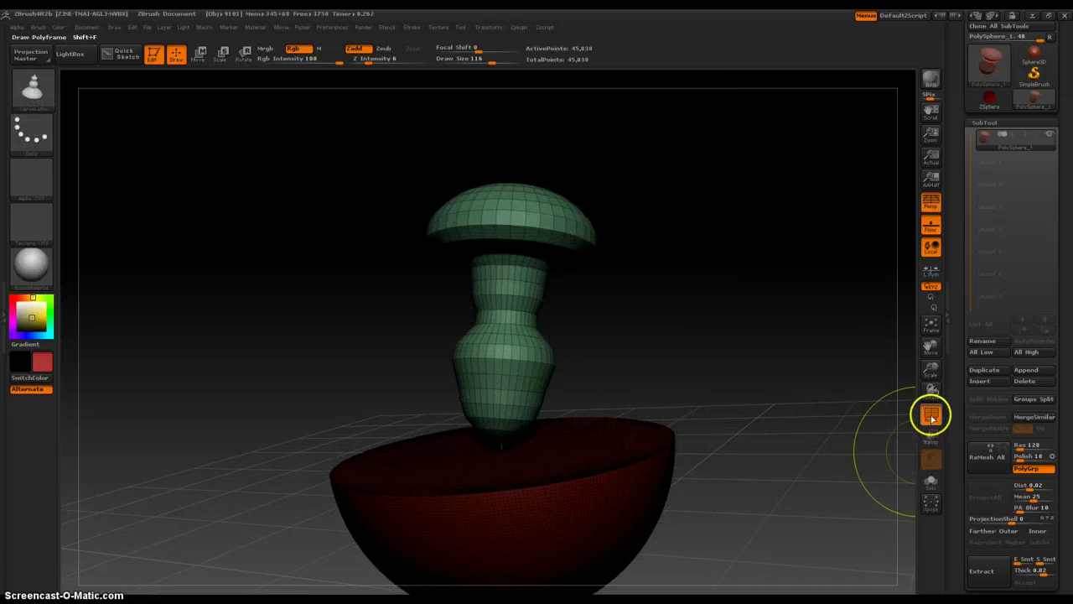
click(932, 418)
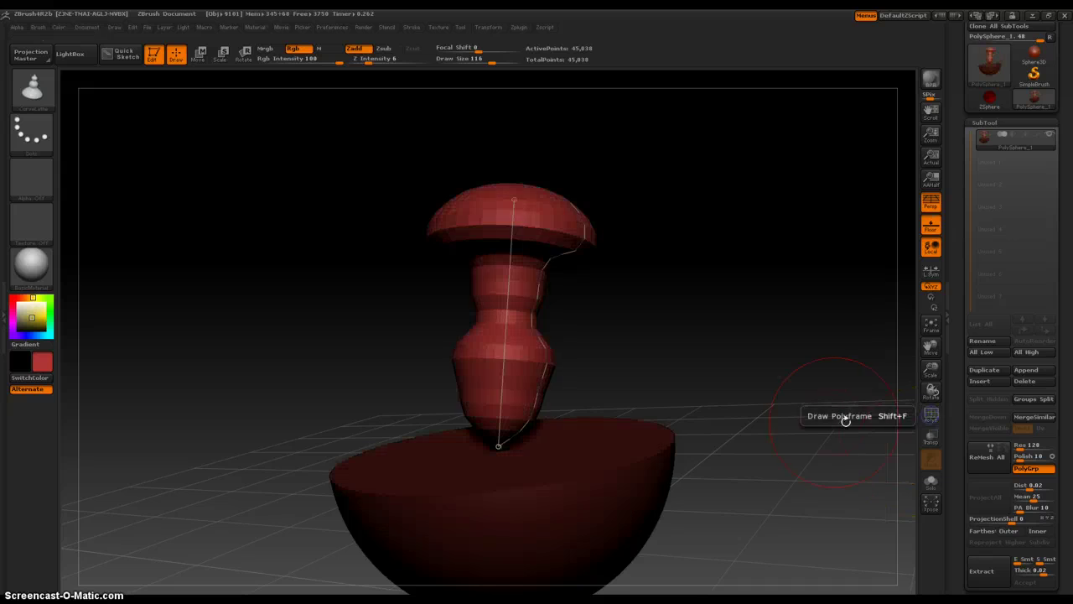
key(ctrl+z)
key(ctrl+z)
key(ctrl+z)
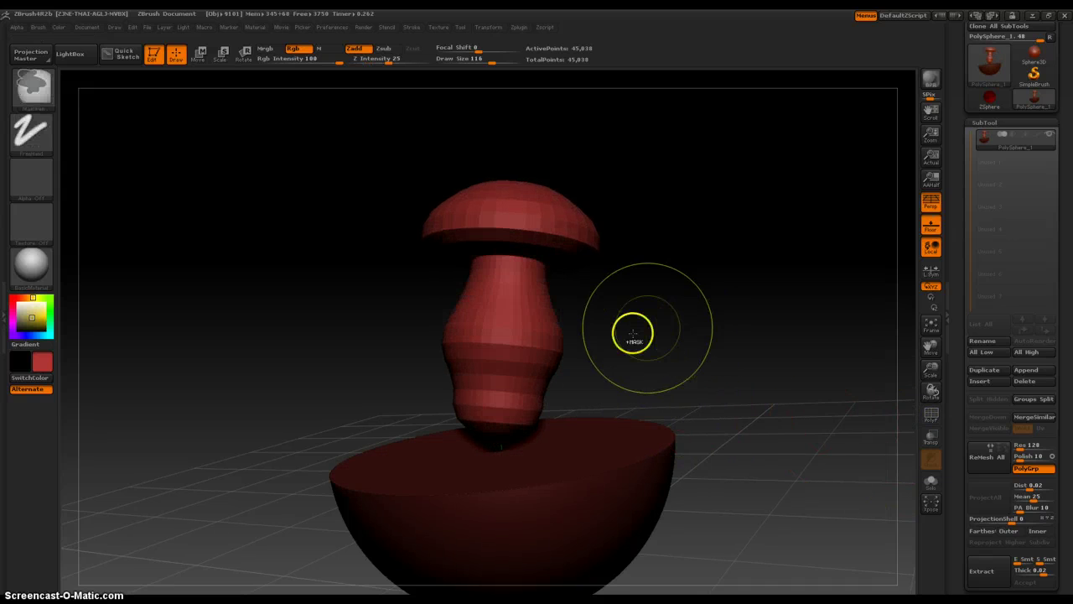
key(ctrl+z)
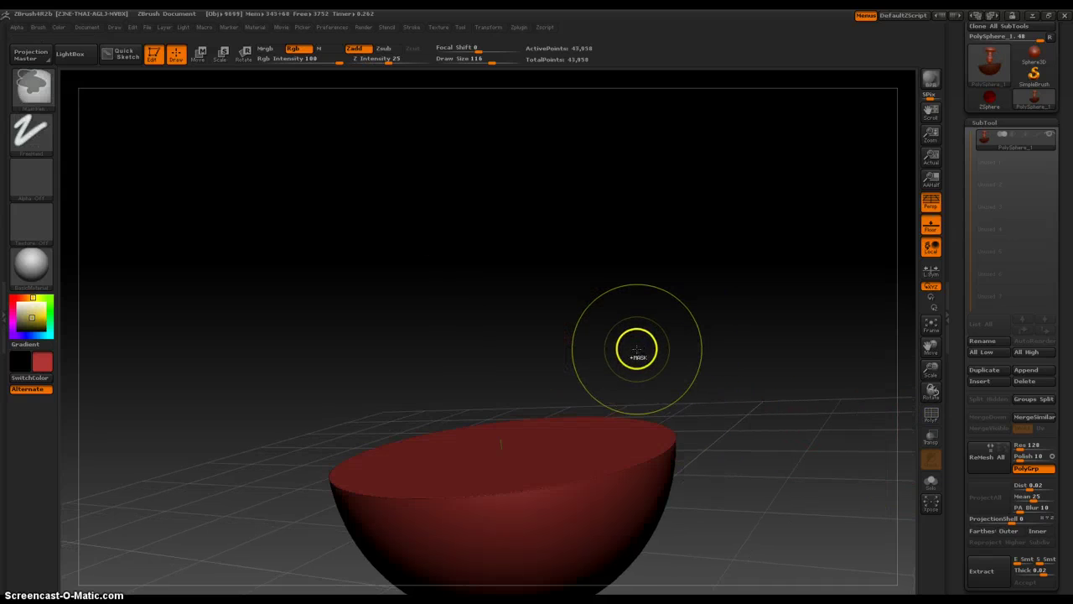
Draw several lathe forms in different directions outward from the middle of the flat face, parallel to its surface
drag(657, 337, 684, 445)
alt+drag(761, 402, 783, 275)
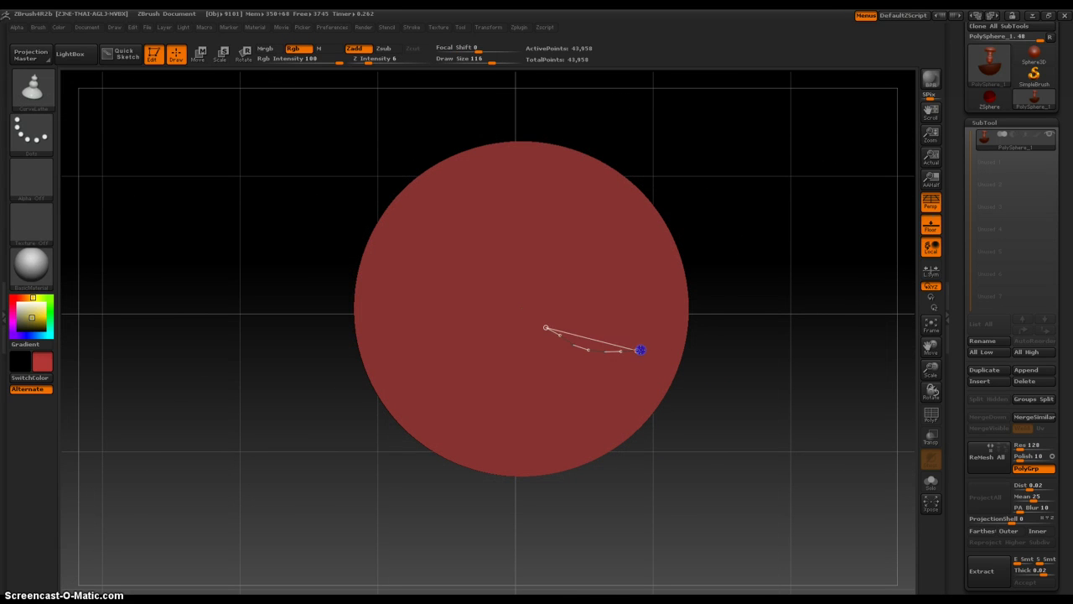
mouse_move(787, 323)
mouse_down()
mouse_move(891, 196)
mouse_move(877, 153)
mouse_up()
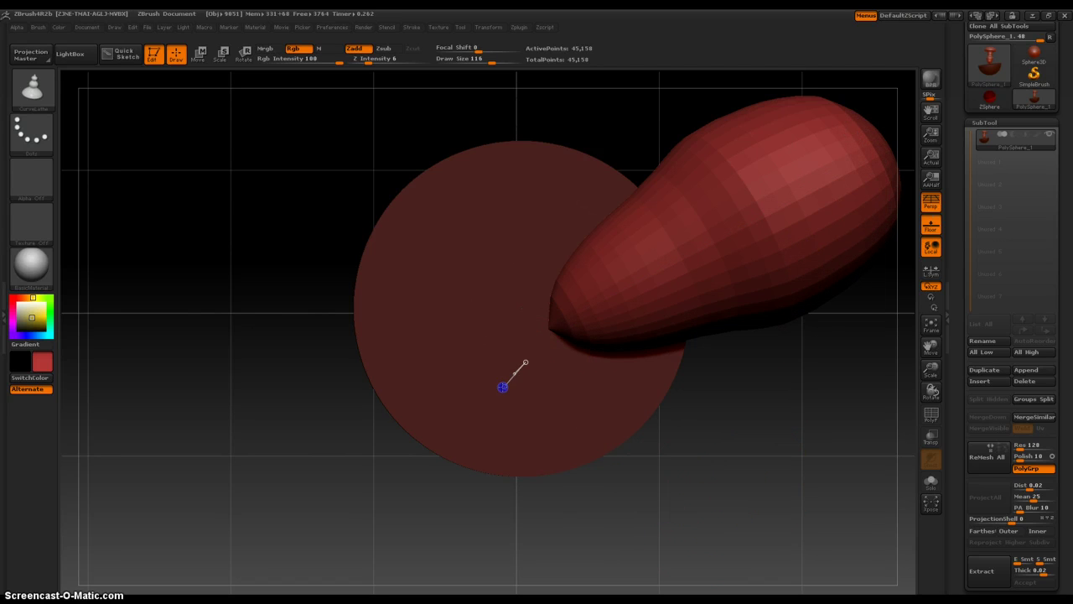
mouse_move(412, 497)
mouse_down()
mouse_move(179, 468)
mouse_move(167, 373)
mouse_up()
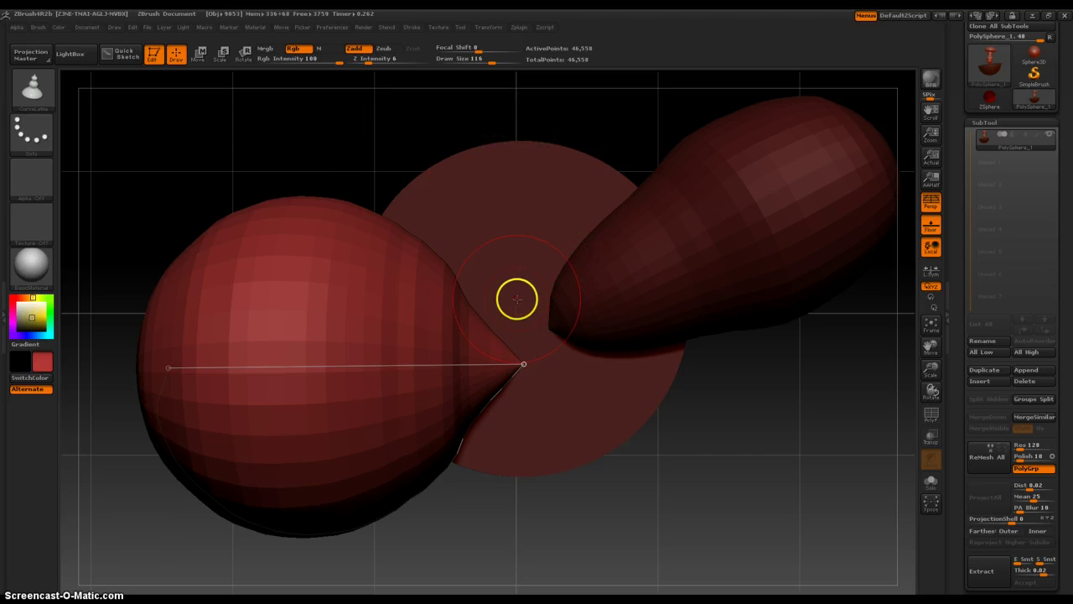
mouse_move(514, 115)
alt+mouse_down()
mouse_move(504, 206)
mouse_move(479, 185)
alt+mouse_up()
drag(595, 281, 732, 120)
drag(718, 79, 616, 174)
mouse_move(437, 310)
mouse_down()
mouse_move(368, 217)
mouse_move(243, 269)
mouse_up()
drag(386, 234, 350, 285)
Undo every lathe form drawn over the flat face
key(ctrl+z)
key(ctrl+z)
key(ctrl+z)
key(ctrl+z)
key(ctrl+z)
key(ctrl+z)
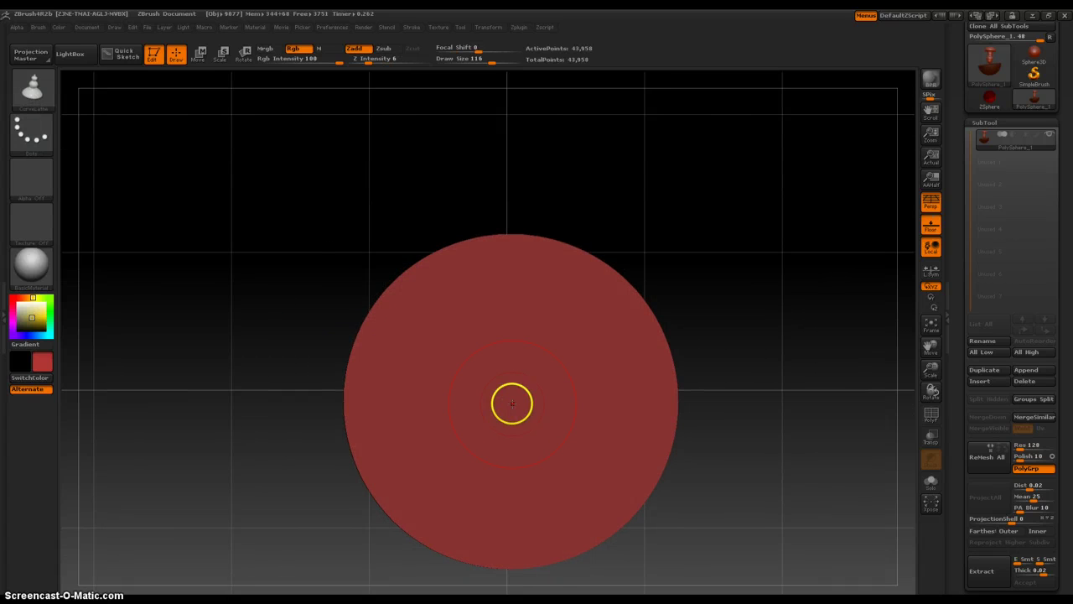
Draw a lathe form outward from the flat face's centre and pinch its profile into a rounded knob on a narrow stem
drag(780, 364, 762, 280)
mouse_move(727, 409)
mouse_down()
mouse_move(704, 388)
mouse_move(689, 394)
mouse_move(668, 346)
mouse_up()
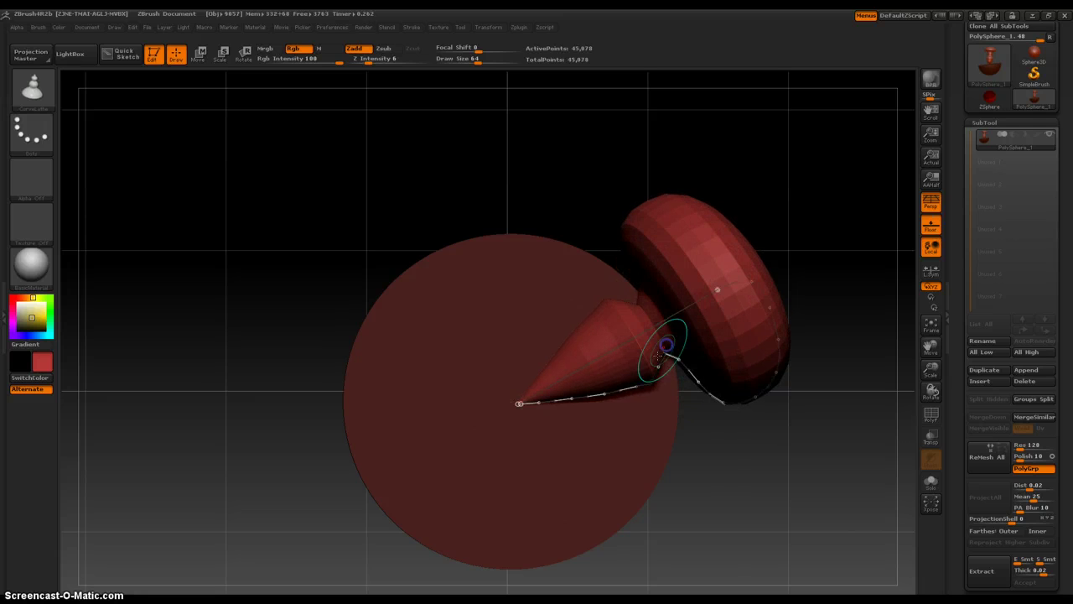
mouse_move(614, 392)
mouse_down()
mouse_move(587, 411)
mouse_move(606, 404)
mouse_move(610, 372)
mouse_move(543, 420)
mouse_up()
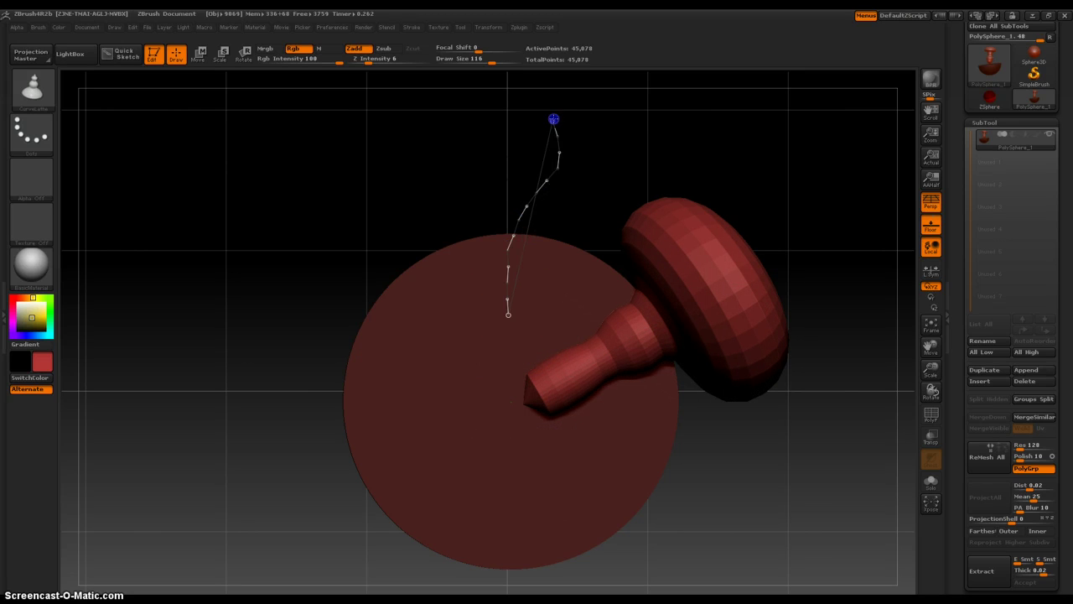
Draw a second lathe form from the upper part of the flat face and shape it into a wide cap on a narrow stem
drag(452, 133, 453, 152)
drag(540, 184, 498, 193)
drag(515, 229, 521, 291)
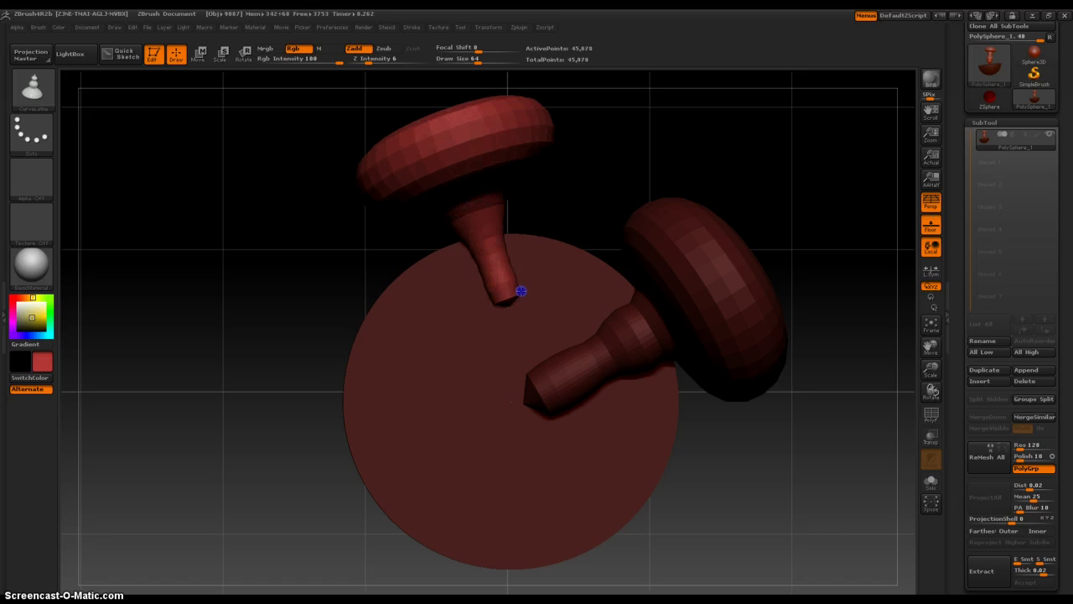
Reshape the second form's profile into a dimpled disc-like cap whose stem tapers to a point at the flat face
drag(531, 174, 547, 104)
drag(556, 143, 545, 180)
alt+drag(649, 168, 673, 306)
drag(650, 235, 656, 265)
mouse_move(510, 258)
mouse_down()
mouse_move(489, 227)
mouse_move(531, 202)
mouse_move(528, 233)
mouse_move(563, 223)
mouse_move(496, 250)
mouse_up()
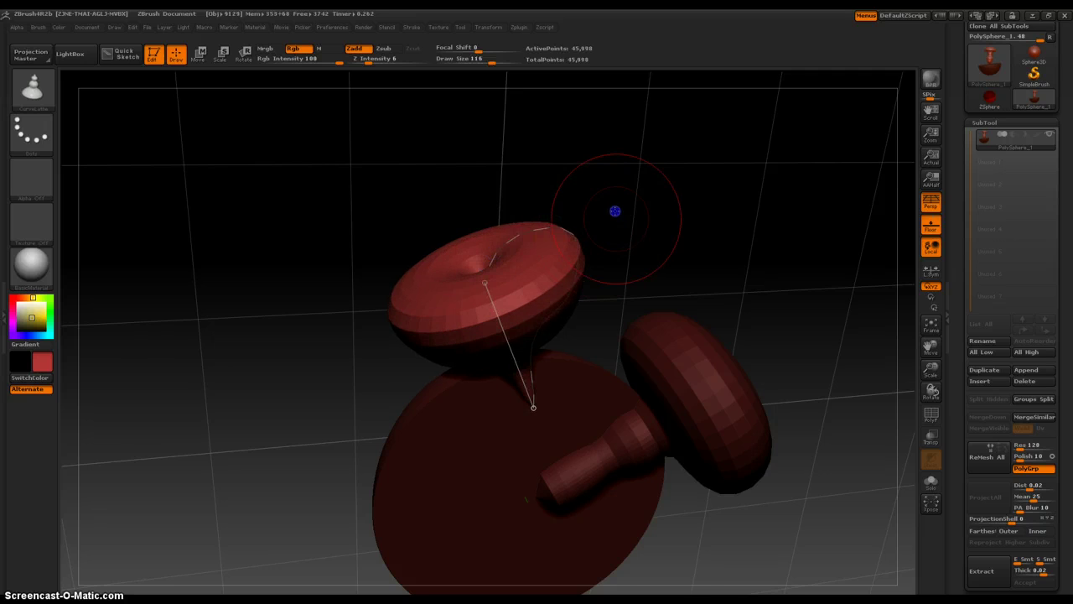
Reshape the stem under the dimpled cap into a stepped cone with a narrow neck
shift+drag(613, 210, 606, 188)
mouse_move(573, 295)
mouse_down()
mouse_move(579, 320)
mouse_move(577, 298)
mouse_move(589, 290)
mouse_up()
mouse_move(546, 338)
mouse_down()
mouse_move(566, 385)
mouse_move(554, 355)
mouse_up()
drag(575, 309, 526, 302)
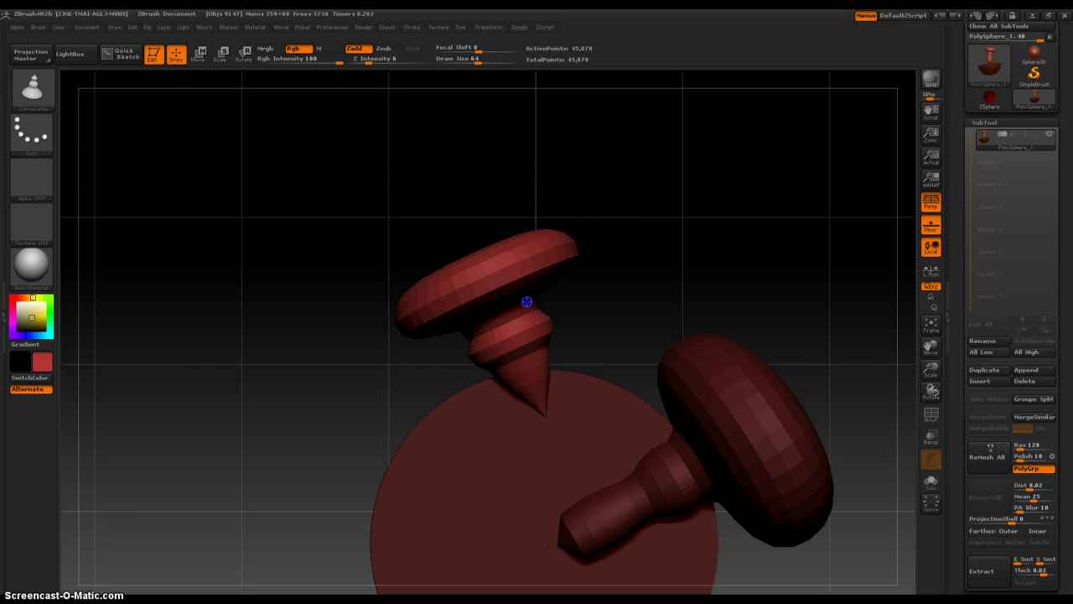
drag(545, 344, 534, 343)
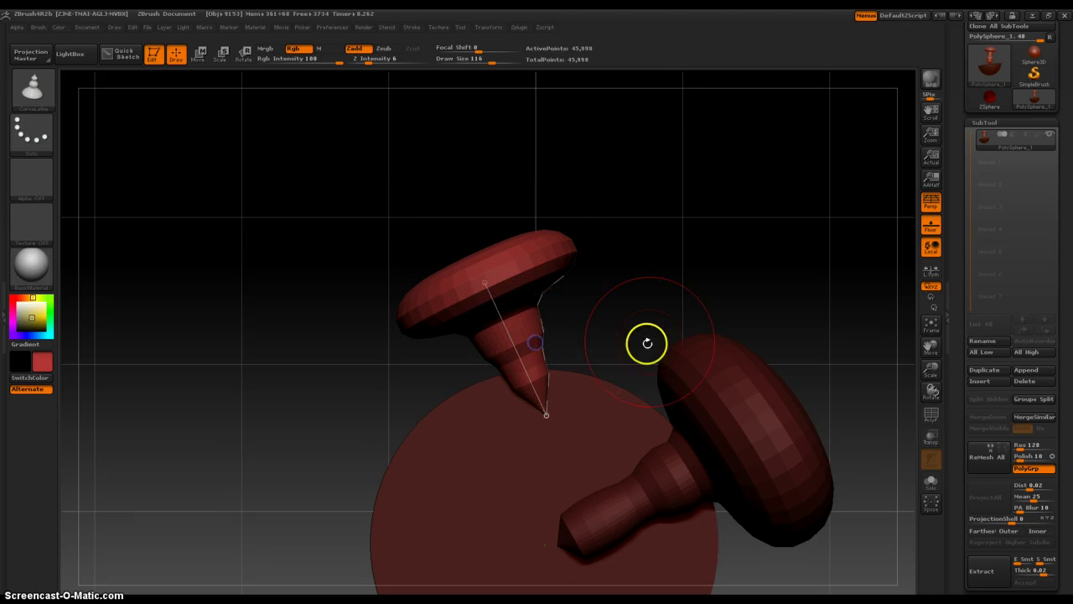
alt+drag(633, 312, 647, 175)
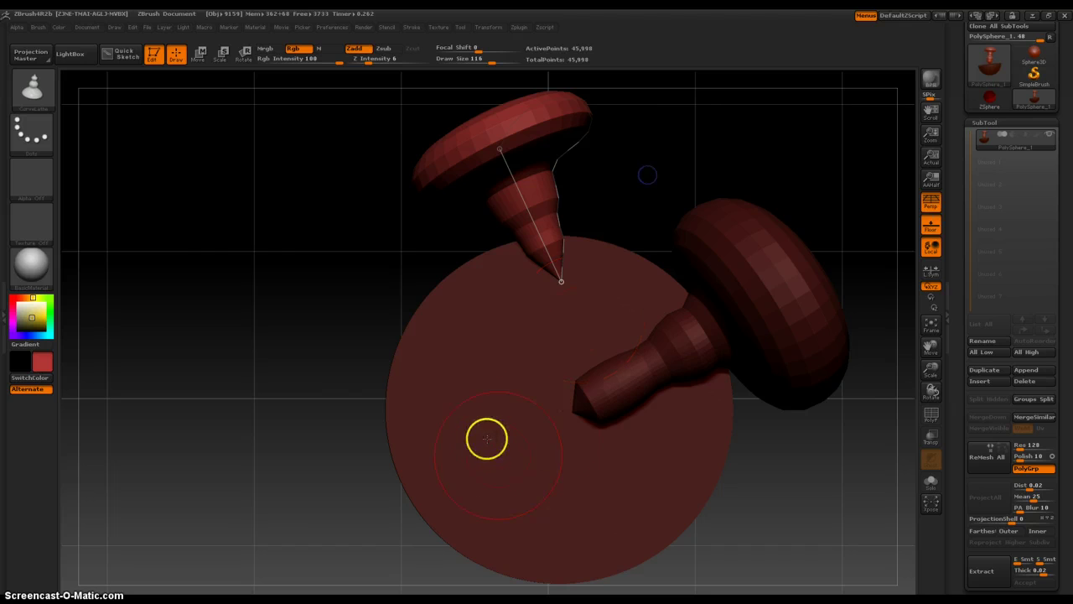
Draw two lathe forms across the side of the flat face opposite the first knob and pinch each into a wide wheel with a smaller hub
drag(283, 322, 355, 468)
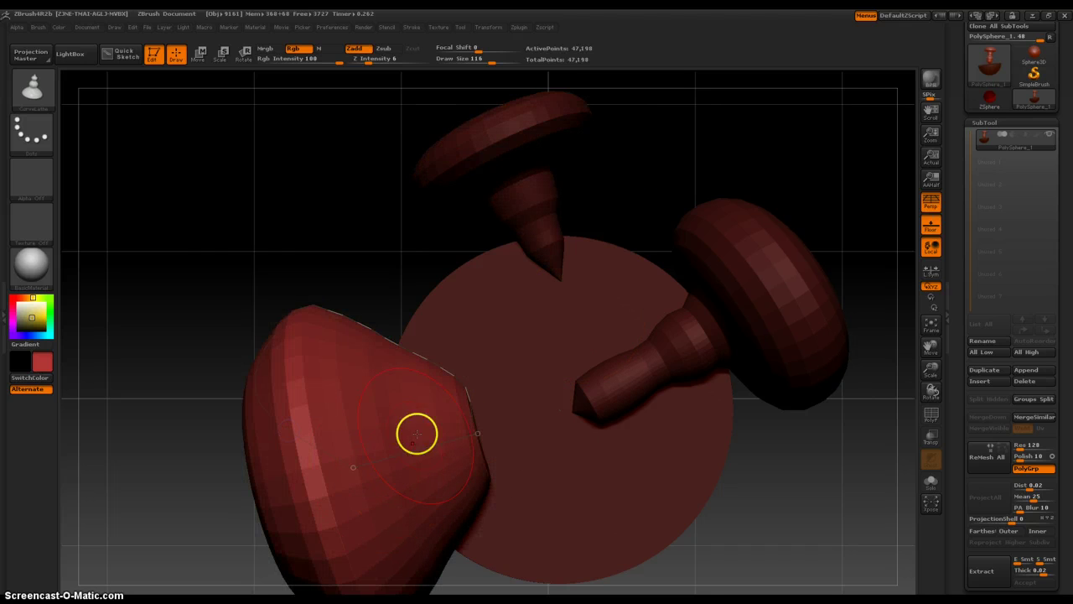
drag(407, 356, 359, 420)
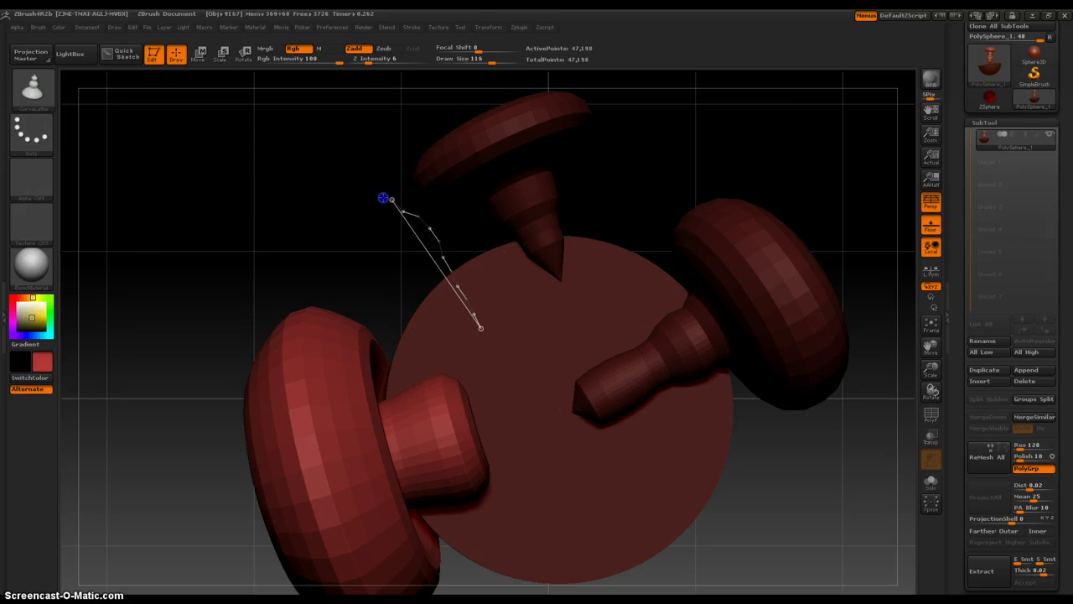
drag(288, 315, 310, 320)
drag(412, 221, 360, 309)
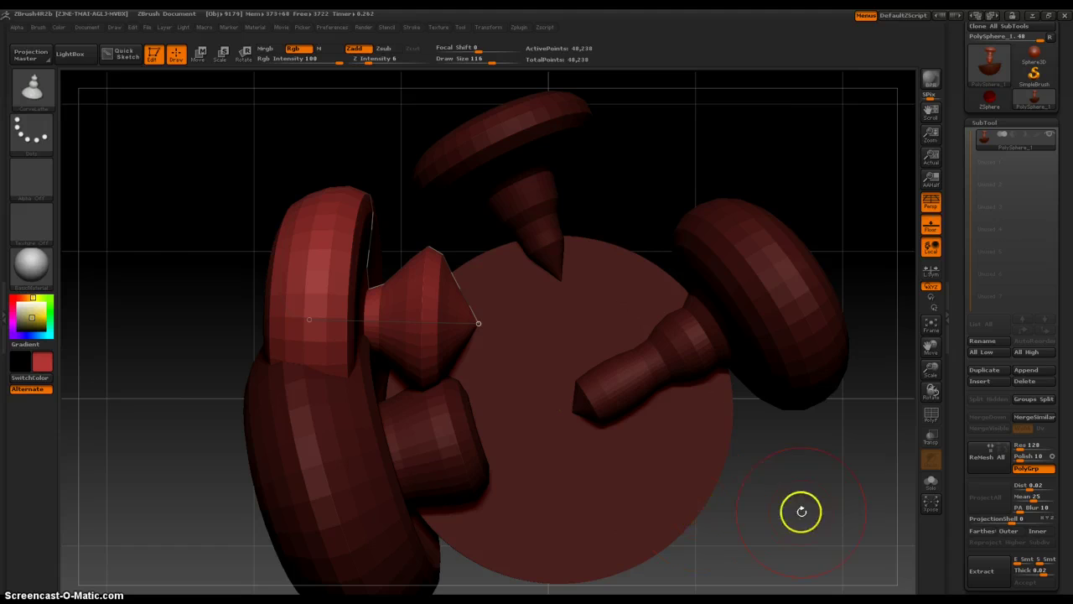
Draw a long zigzag lathe curve outward from the lower part of the flat face to create a ridged bell-shaped form
alt+drag(802, 512, 752, 370)
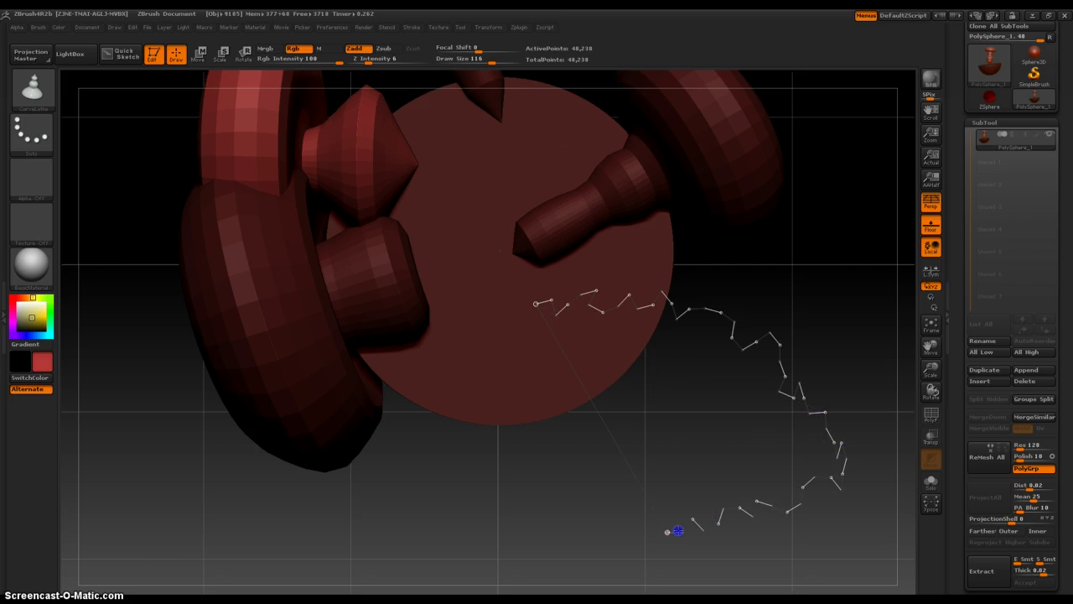
drag(667, 531, 652, 539)
drag(828, 332, 719, 325)
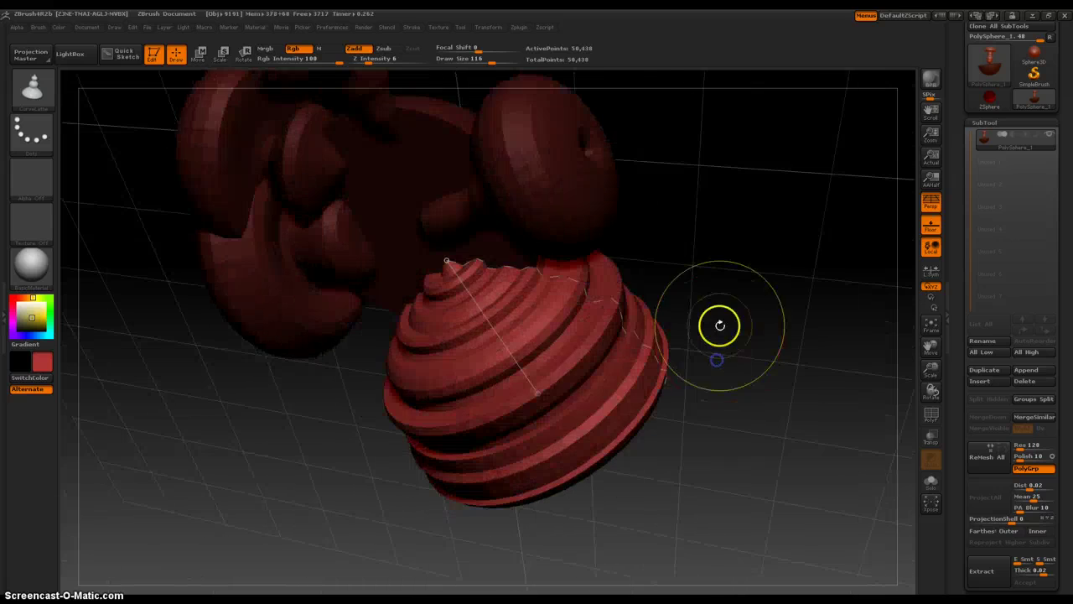
Smooth the ridged bell's profile and push its upper part inward to leave a stepped dome above the wider base
ctrl+right_drag(719, 325, 728, 378)
mouse_move(814, 294)
mouse_down()
mouse_move(791, 254)
mouse_move(808, 209)
mouse_move(807, 245)
mouse_up()
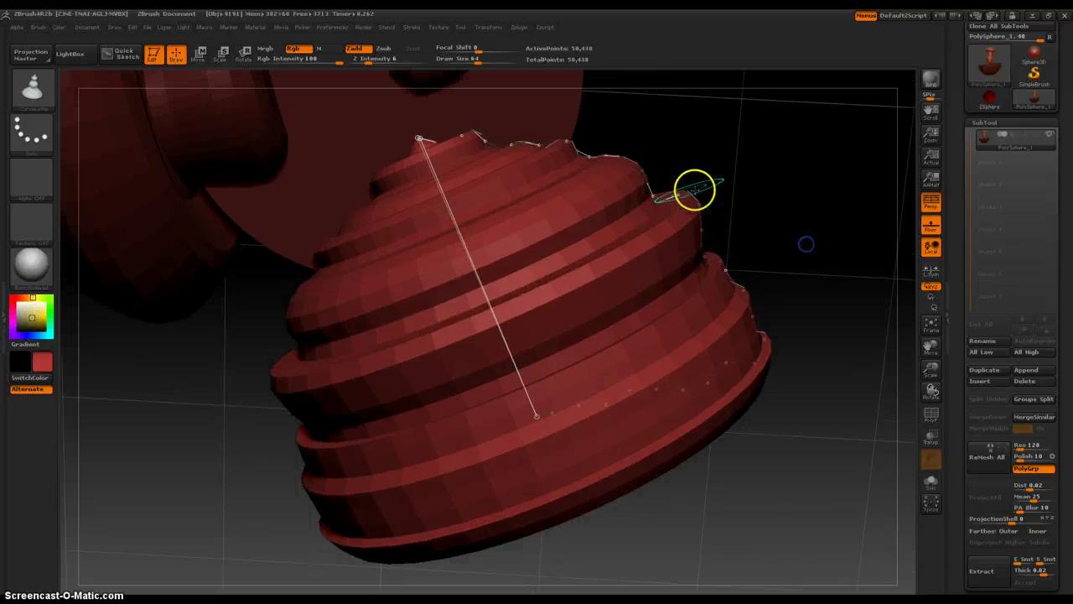
drag(686, 197, 643, 221)
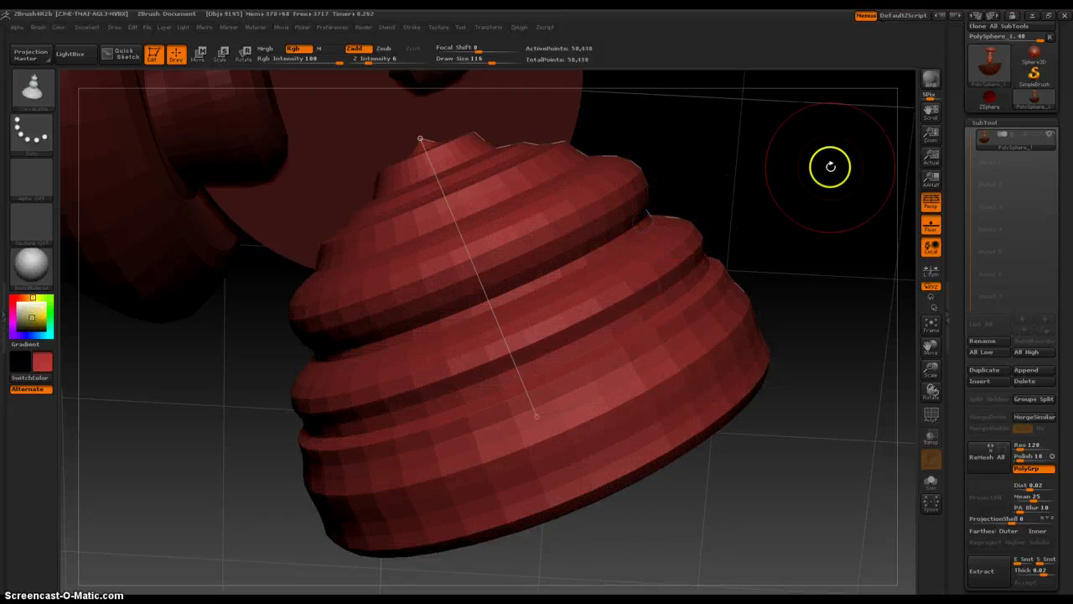
ctrl+right_drag(784, 165, 784, 139)
alt+right_drag(738, 192, 691, 369)
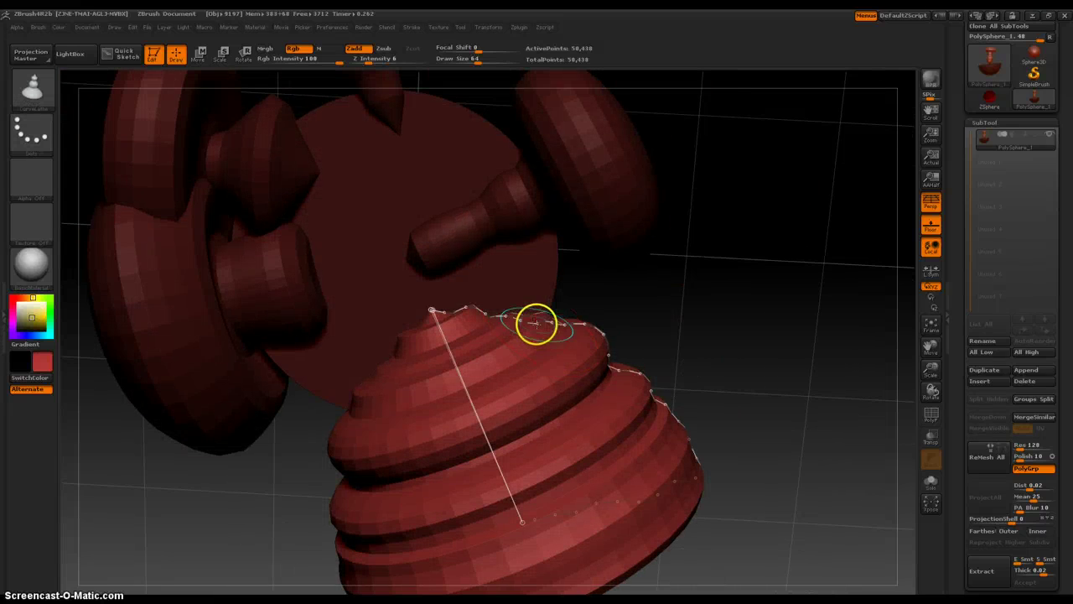
drag(539, 319, 529, 358)
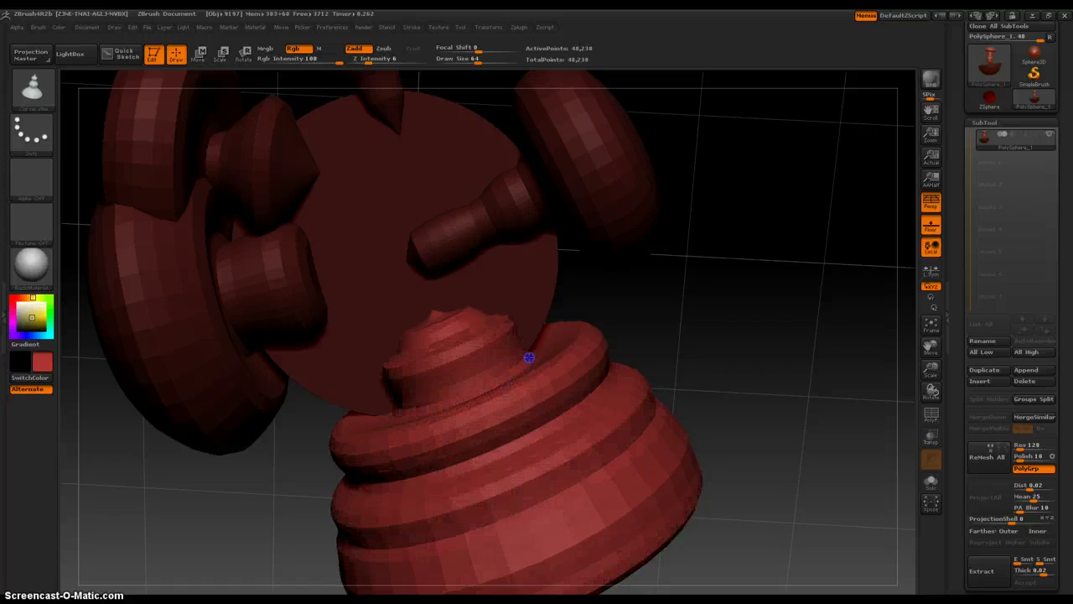
drag(585, 327, 548, 400)
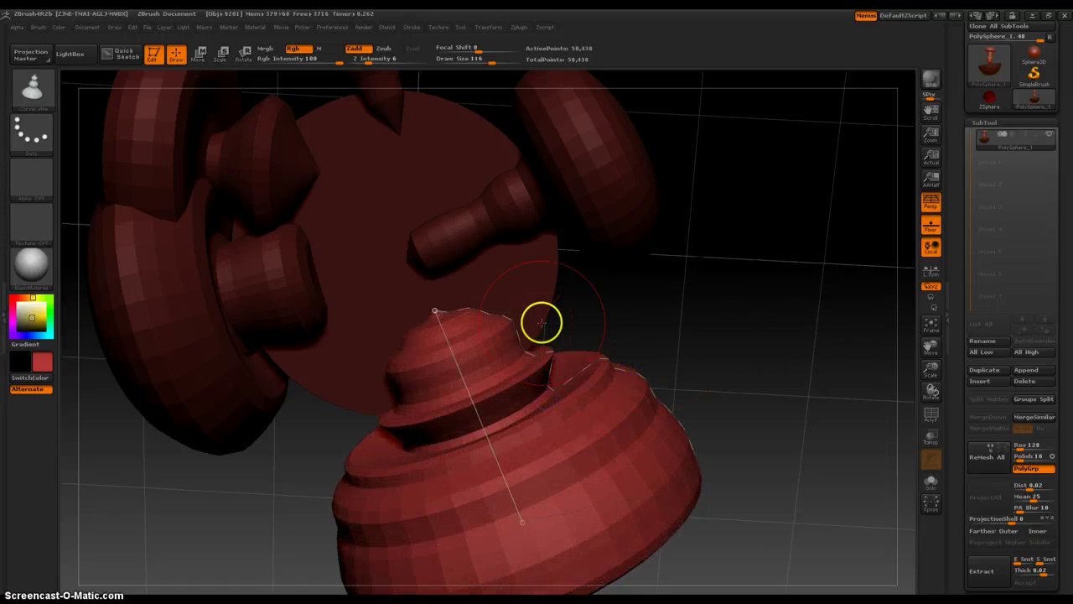
Draw a small double-bulged lathe form beside the stepped bell and a large looping one over it, and reshape the large form's profile
drag(541, 300, 687, 267)
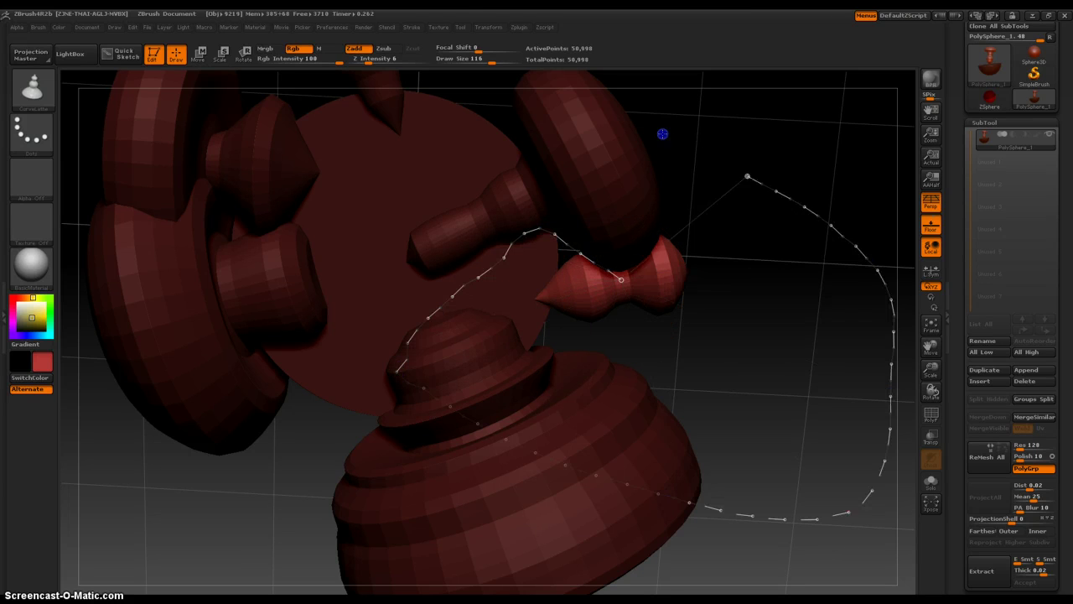
drag(663, 134, 661, 132)
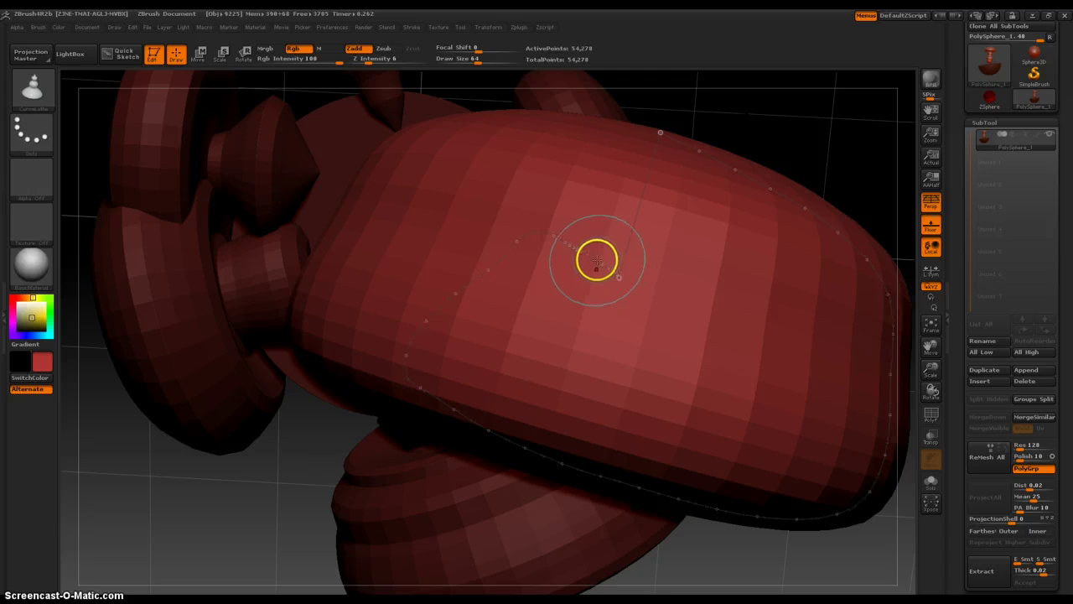
mouse_move(593, 257)
mouse_down()
mouse_move(563, 196)
mouse_move(755, 395)
mouse_move(728, 481)
mouse_move(872, 527)
mouse_up()
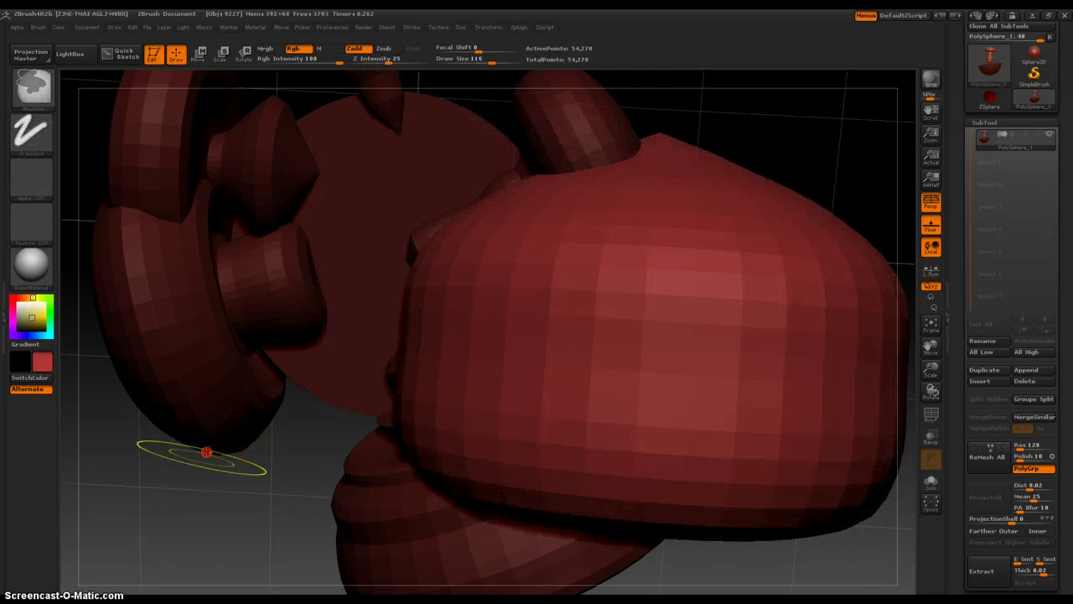
Draw several slender lathe spindles in different directions around the existing forms from rotated views
ctrl+right_drag(209, 452, 215, 486)
mouse_move(215, 486)
mouse_down()
mouse_move(241, 316)
mouse_move(521, 208)
mouse_up()
drag(483, 352, 426, 401)
drag(523, 333, 308, 319)
drag(446, 457, 357, 166)
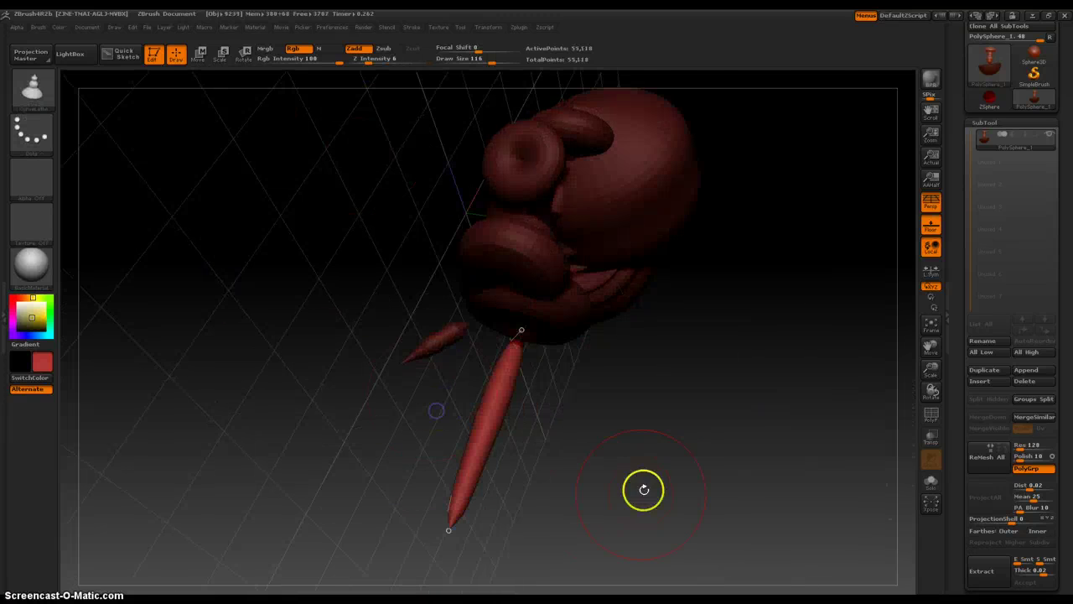
drag(645, 489, 635, 336)
mouse_move(606, 255)
mouse_down()
mouse_move(492, 429)
mouse_move(455, 464)
mouse_up()
Draw a long, thick lathe spindle outward from the cluster and carve its profile into a baluster with beads, necks and a wide disc
mouse_move(538, 196)
mouse_down()
mouse_move(392, 342)
mouse_move(65, 345)
mouse_up()
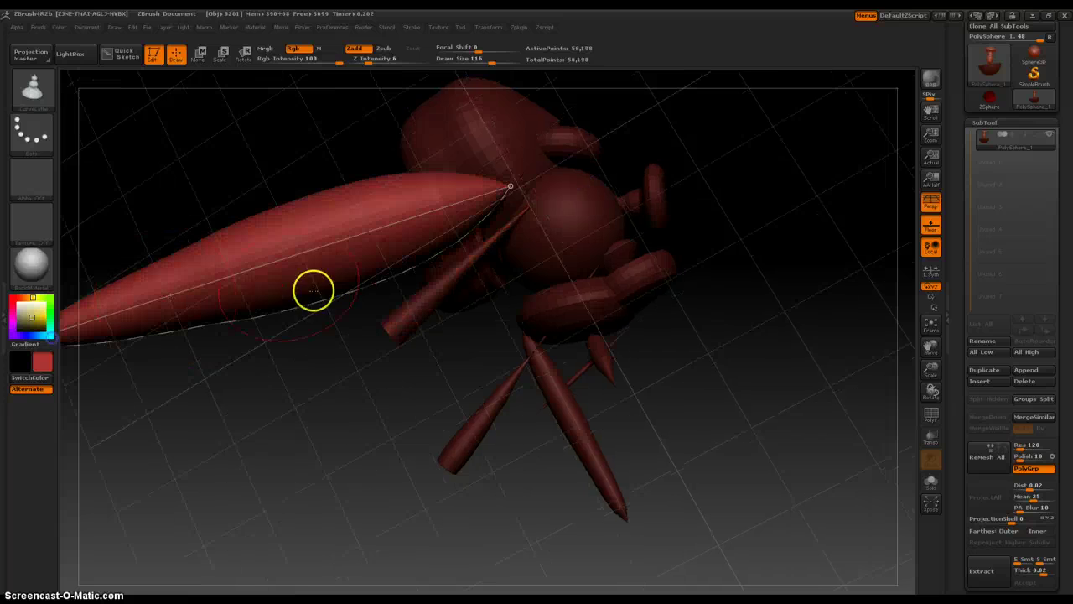
drag(320, 296, 232, 272)
alt+drag(263, 383, 439, 479)
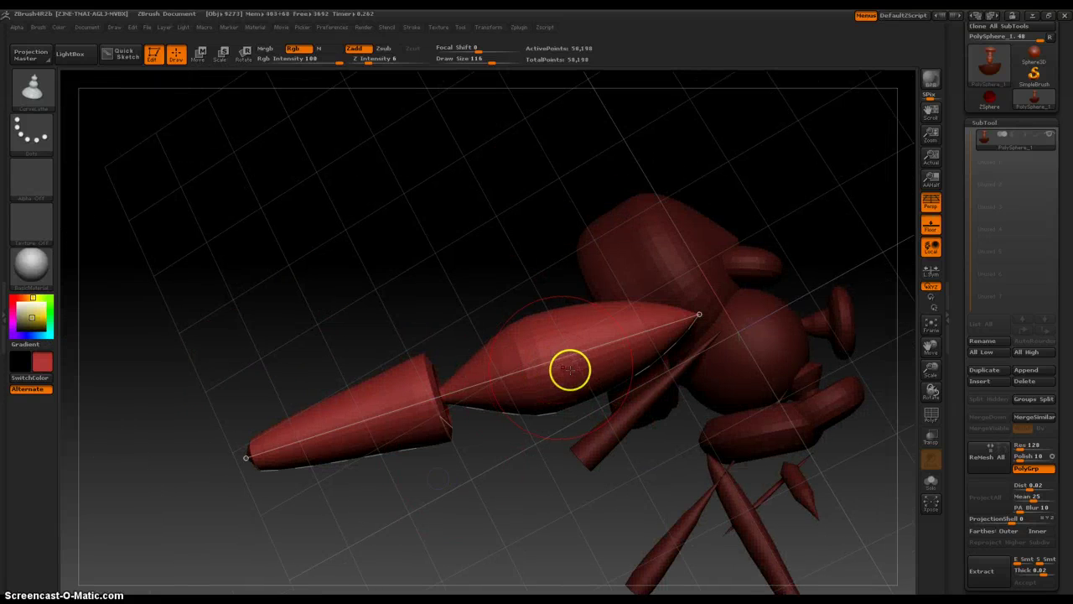
drag(582, 393, 550, 368)
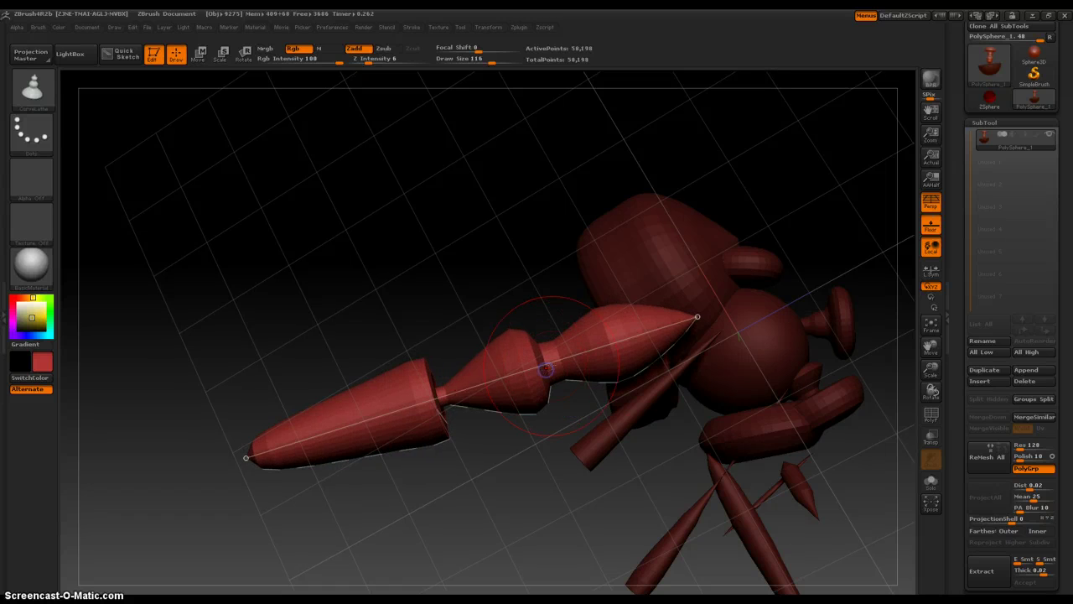
drag(653, 358, 609, 339)
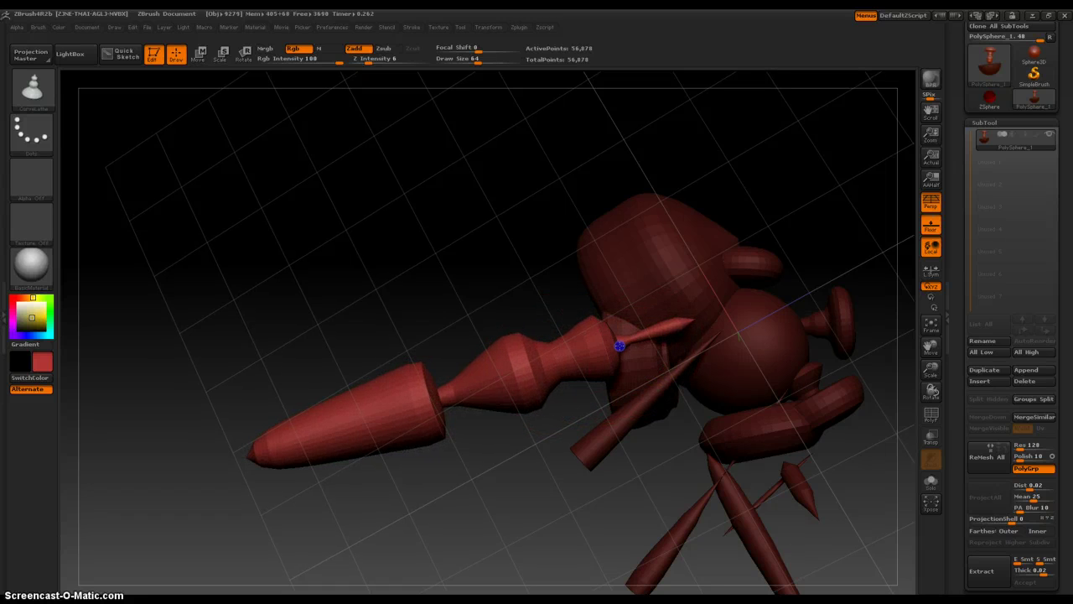
drag(327, 461, 290, 321)
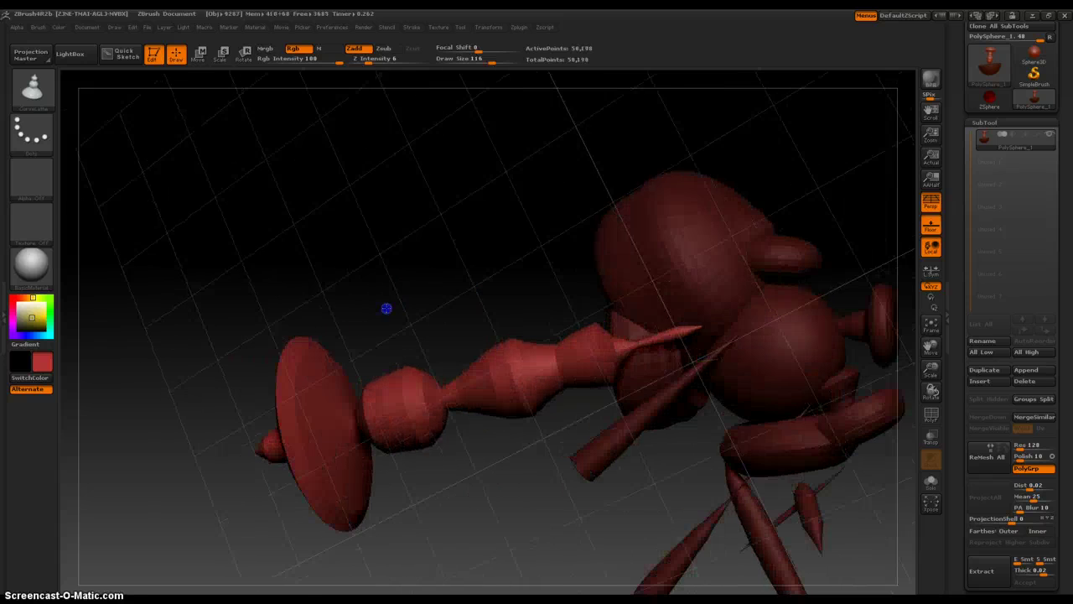